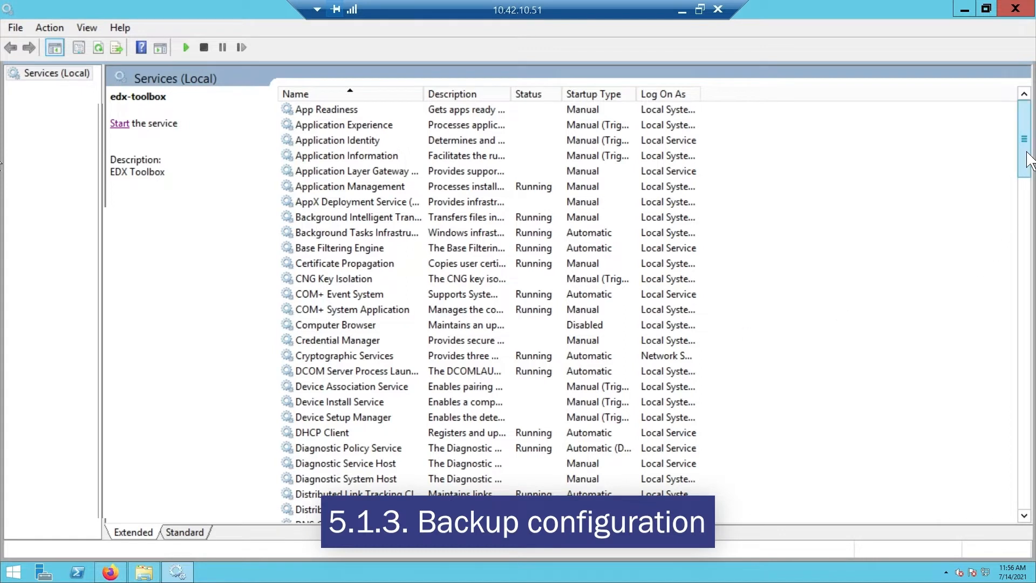
# Find and open Programs and Features on the server and maximize its window.
pyautogui.moveTo(1028, 161); pyautogui.dragTo(1030, 192)
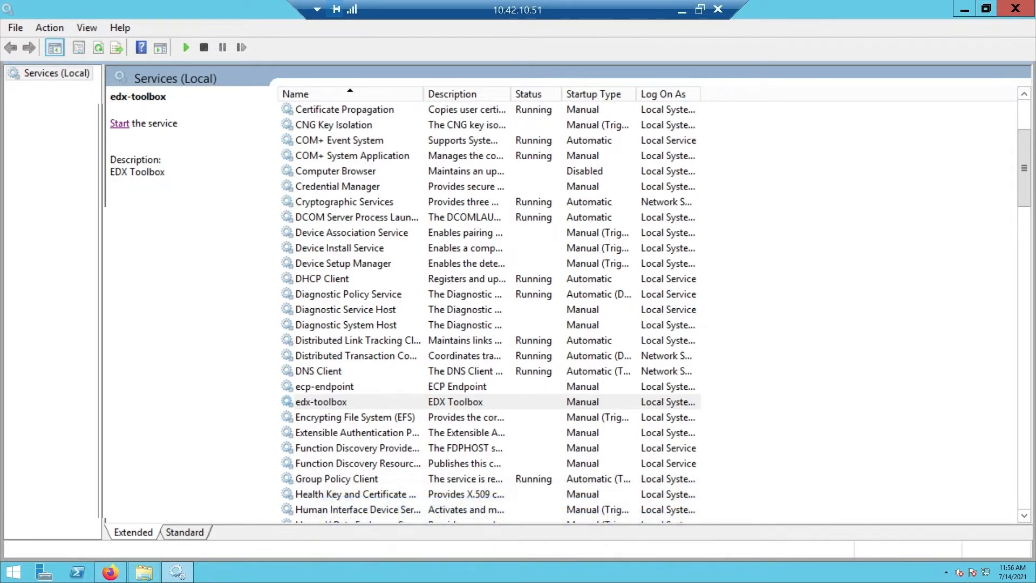
pyautogui.click(14, 571)
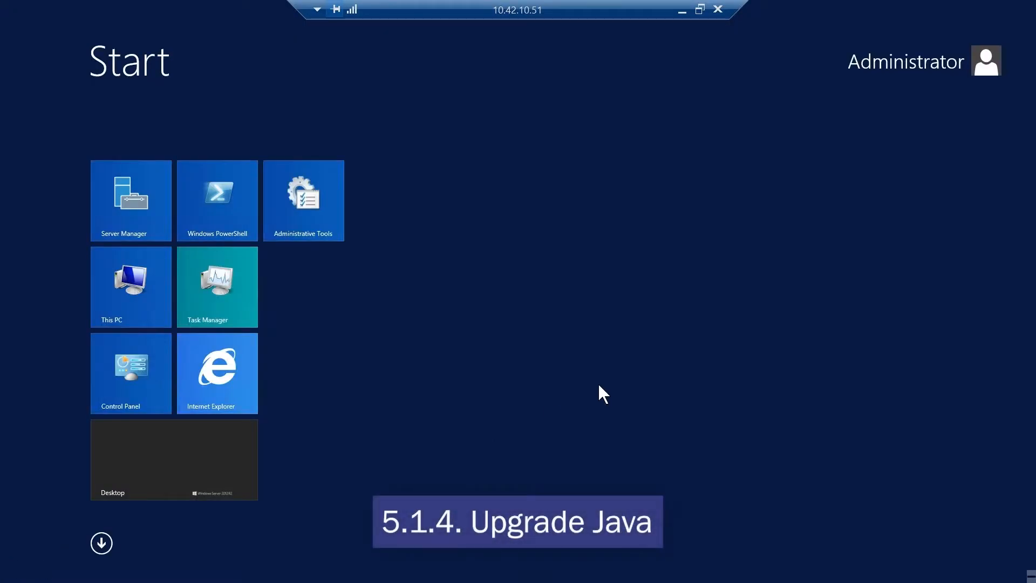
pyautogui.write('programs')
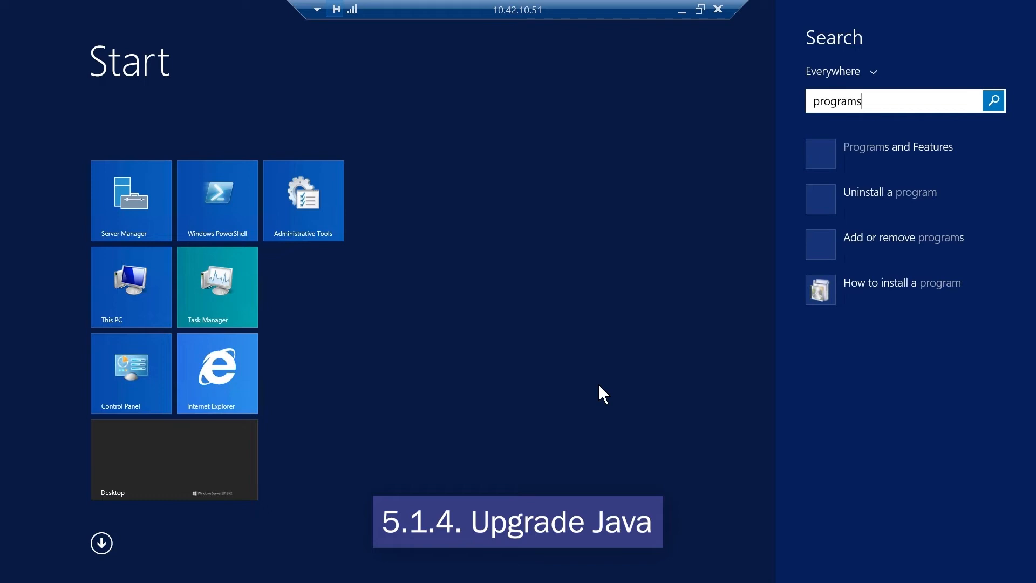
pyautogui.press('Down')
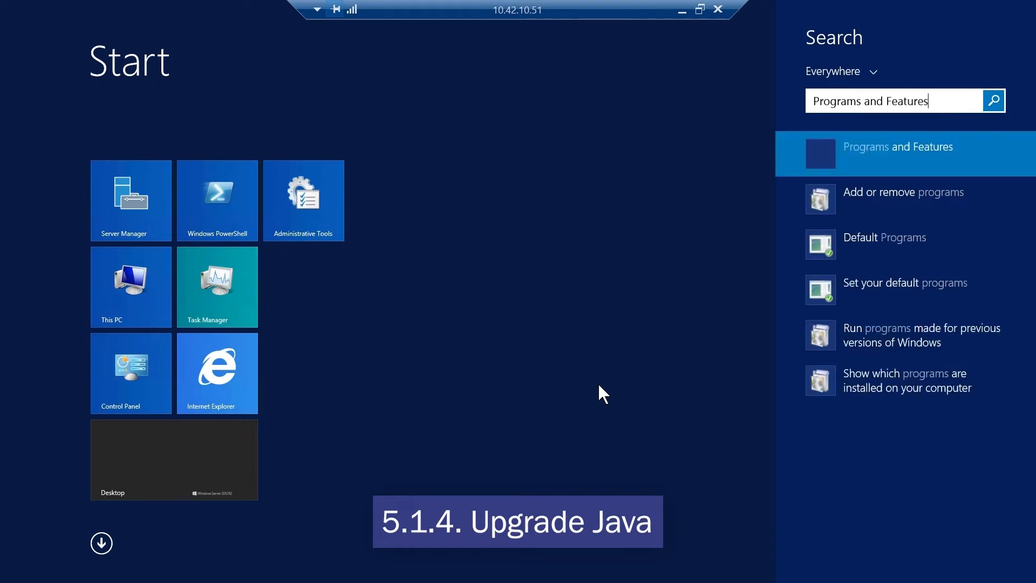
pyautogui.press('Return')
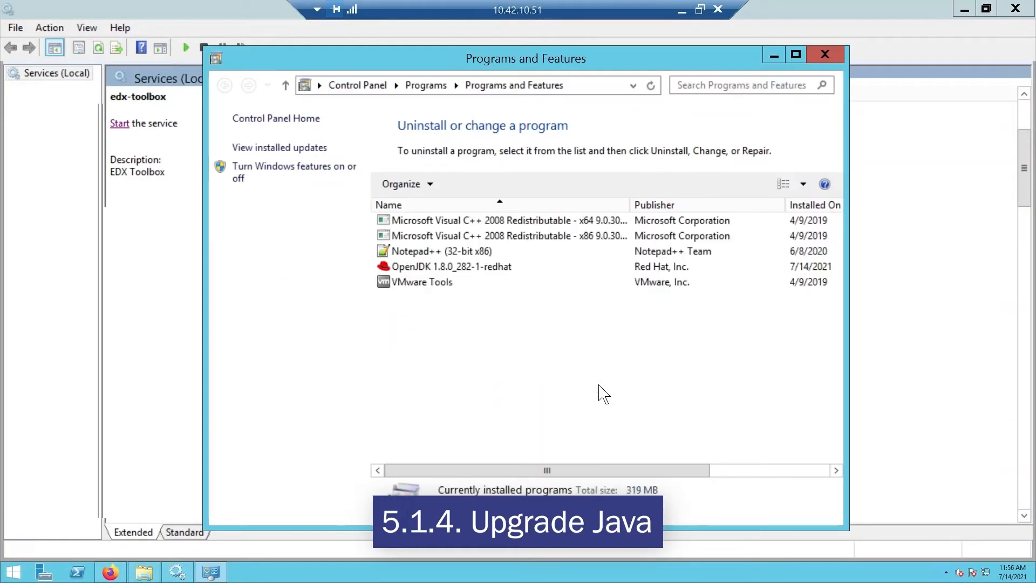
pyautogui.click(796, 55)
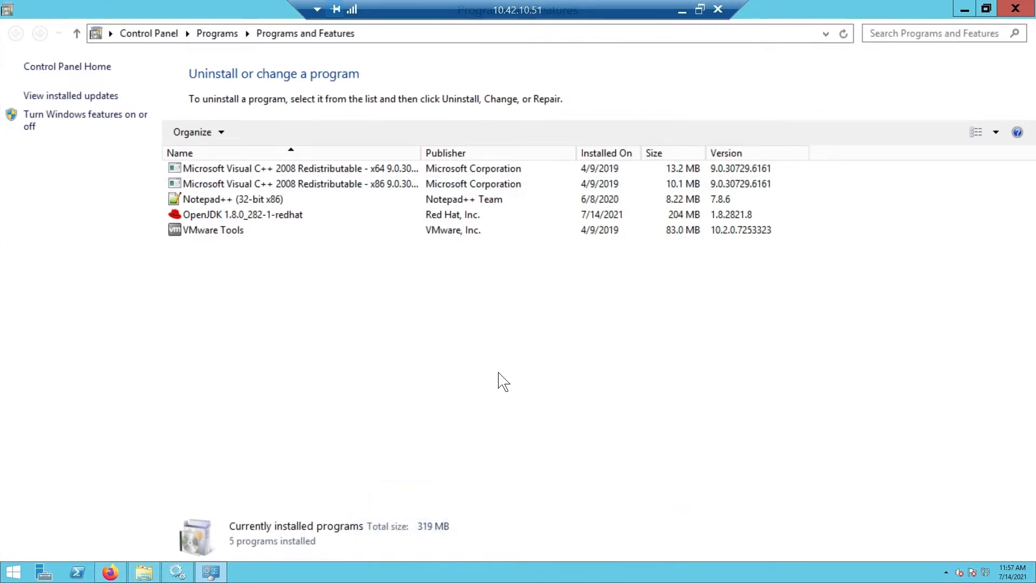
# Uninstall OpenJDK 1.8.0_282-1-redhat and close the list of installed programs.
pyautogui.click(264, 215)
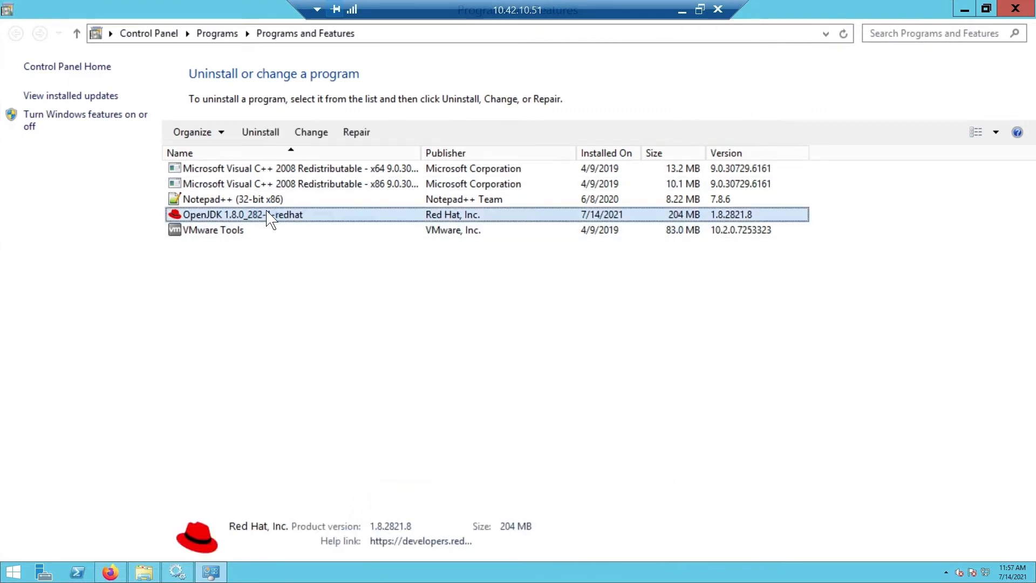
pyautogui.click(260, 132)
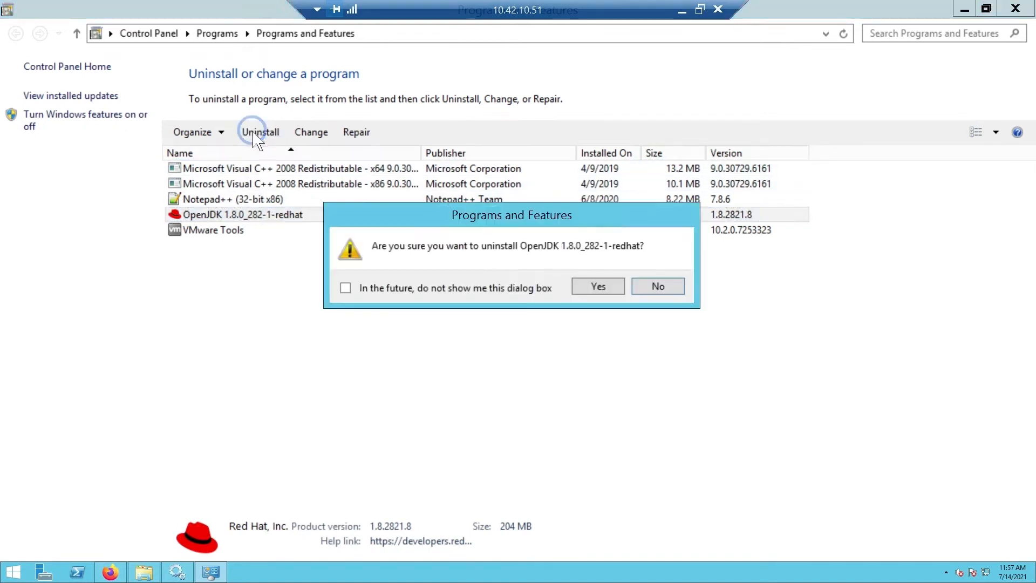
pyautogui.click(581, 286)
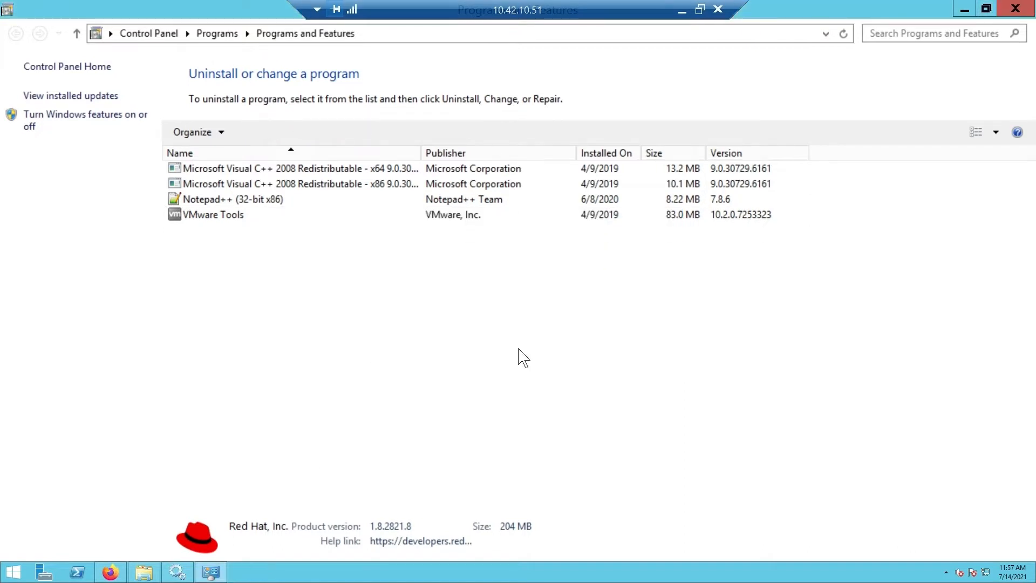
pyautogui.click(1019, 10)
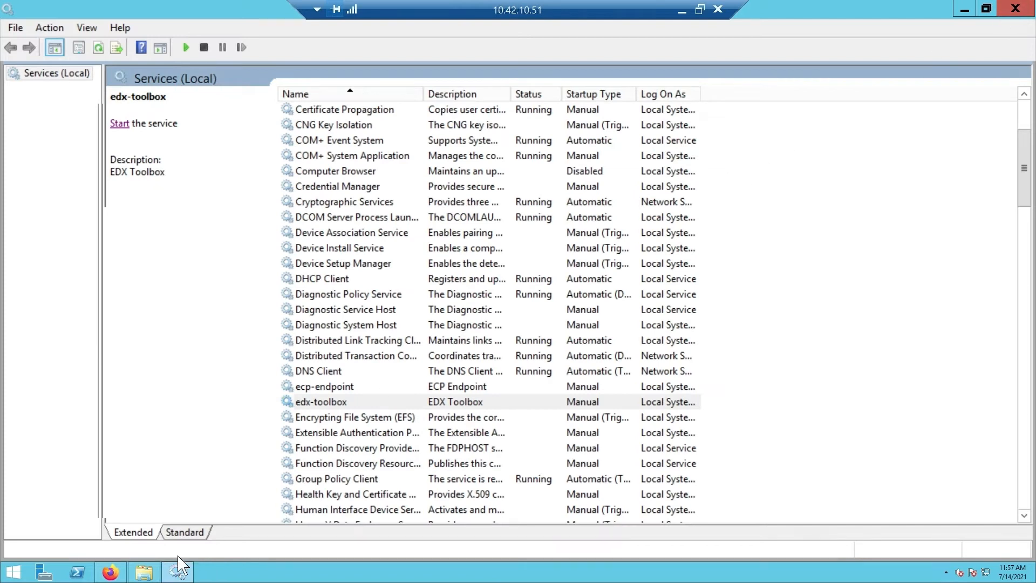
# Run the java-11-openjdk-11.0.10.9-1 installer from C:\Videos and accept its license agreement.
pyautogui.click(144, 571)
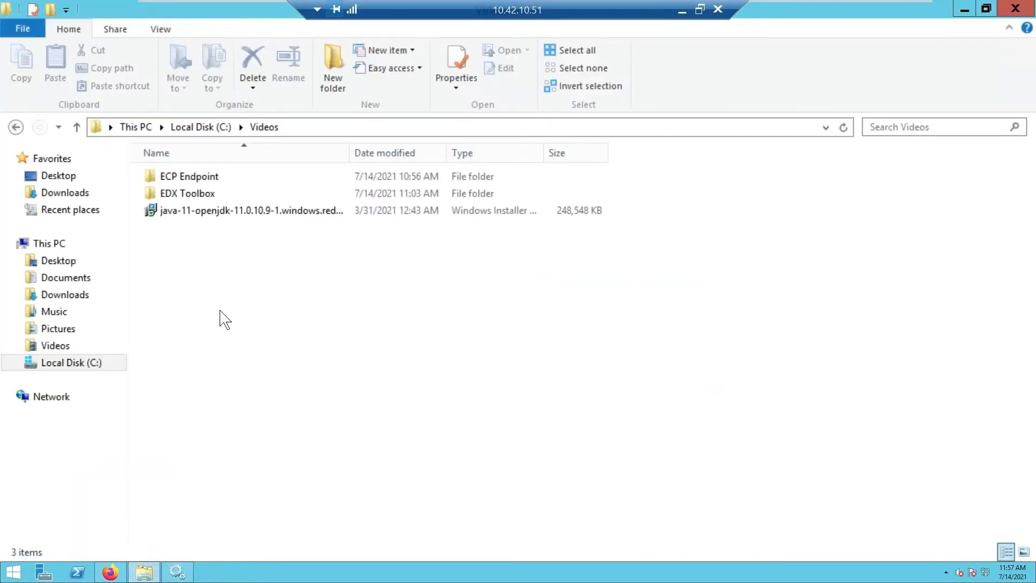
pyautogui.doubleClick(212, 212)
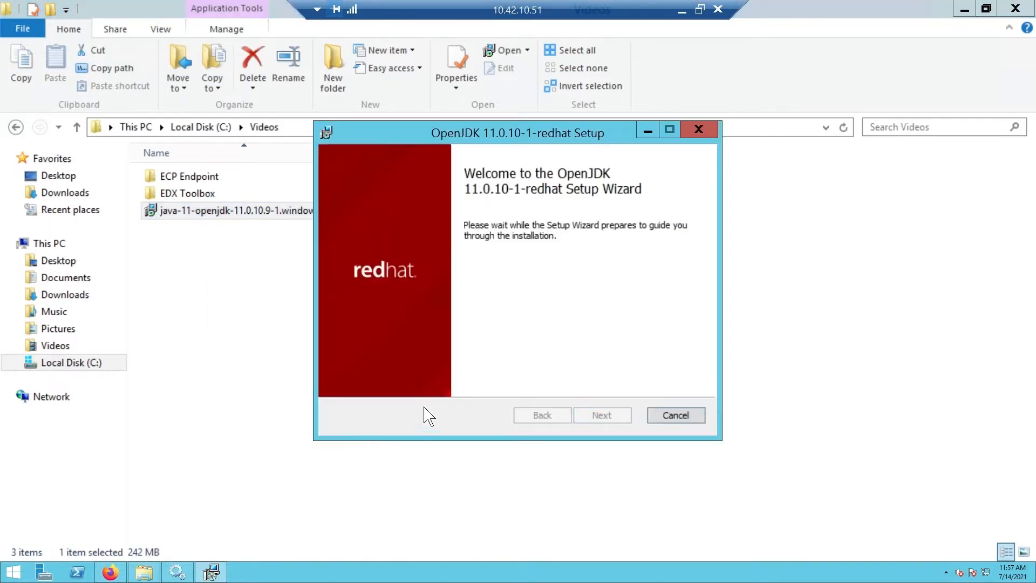
pyautogui.click(599, 416)
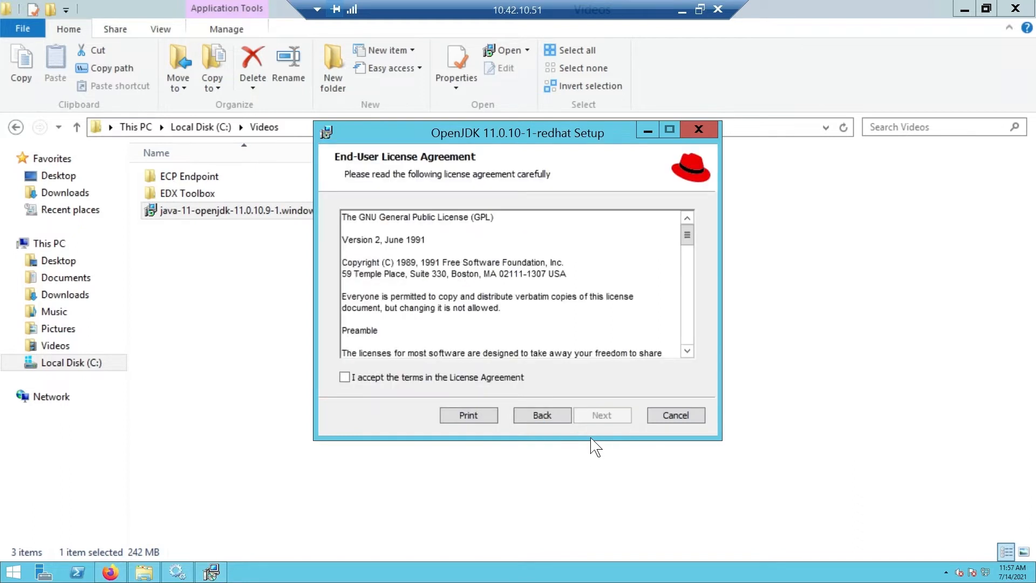
pyautogui.click(346, 377)
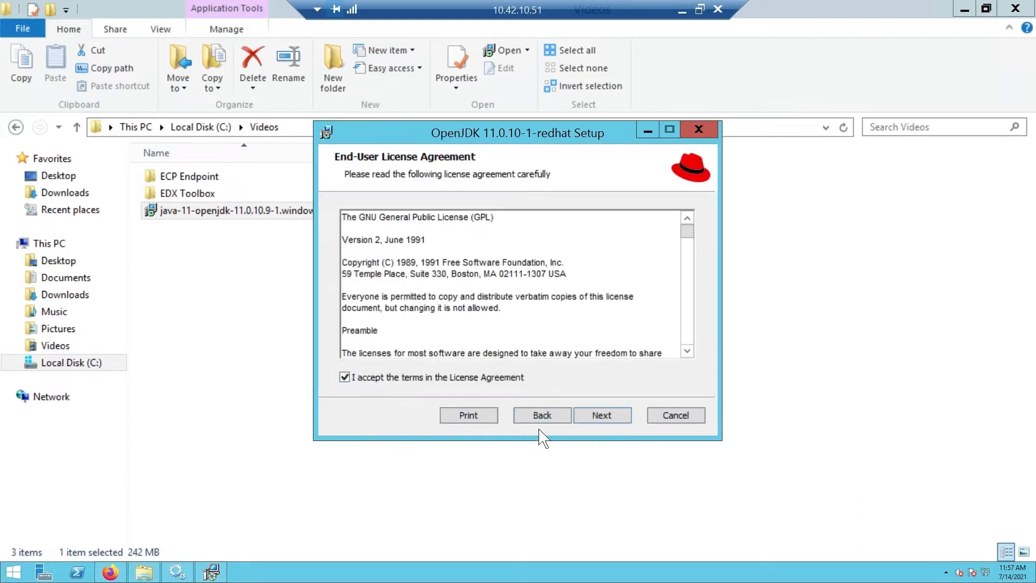
pyautogui.click(600, 416)
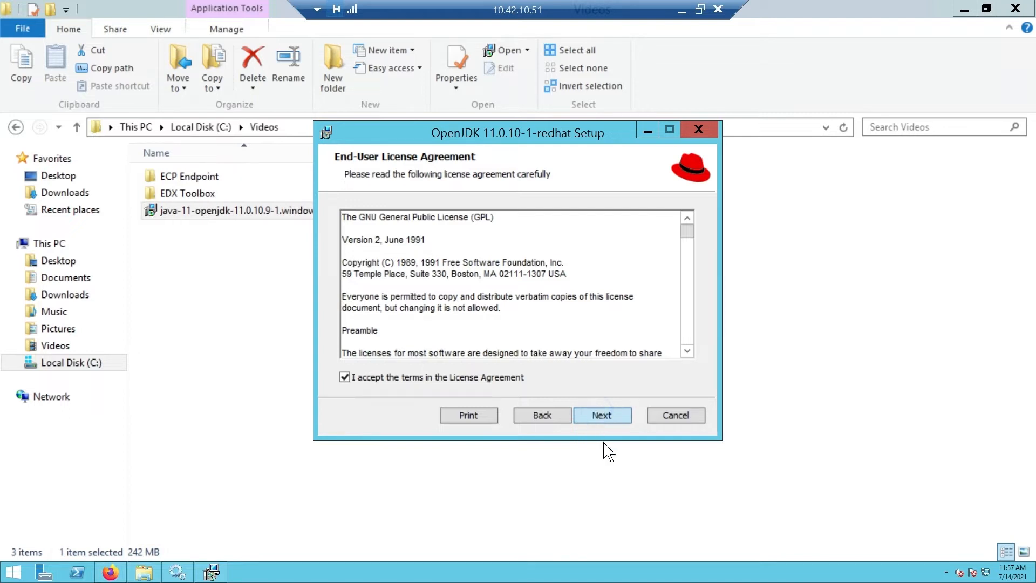
# Set the JAVA_HOME Variable and JAR Files Association features of OpenJDK Runtime to be installed on the local hard drive.
pyautogui.click(363, 245)
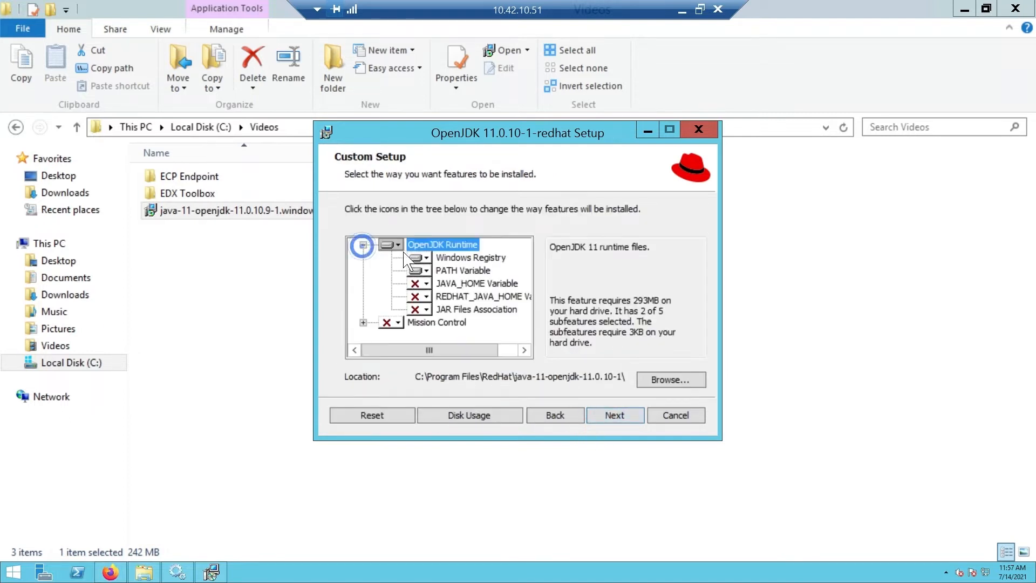
pyautogui.click(423, 284)
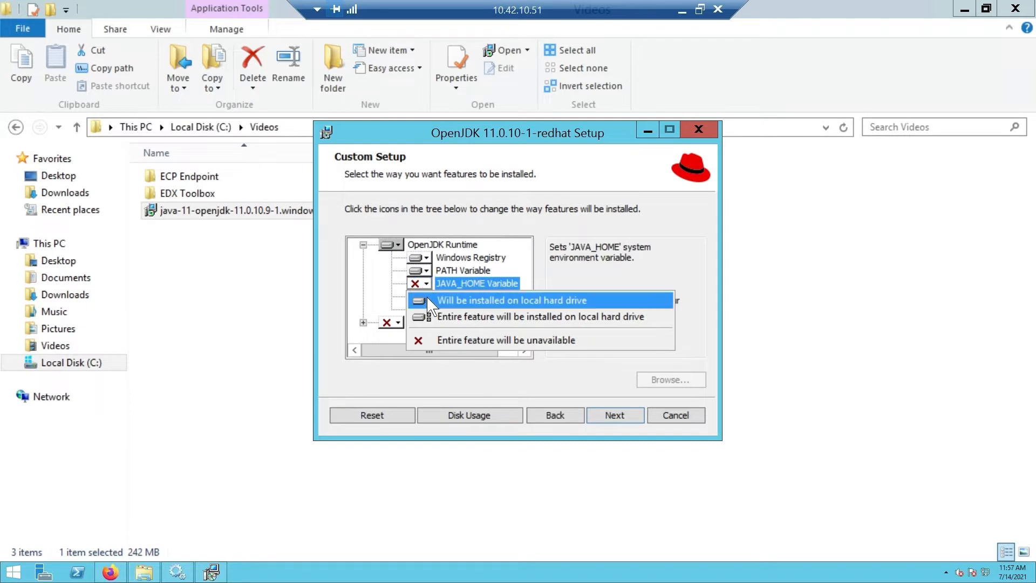
pyautogui.click(430, 301)
pyautogui.click(425, 310)
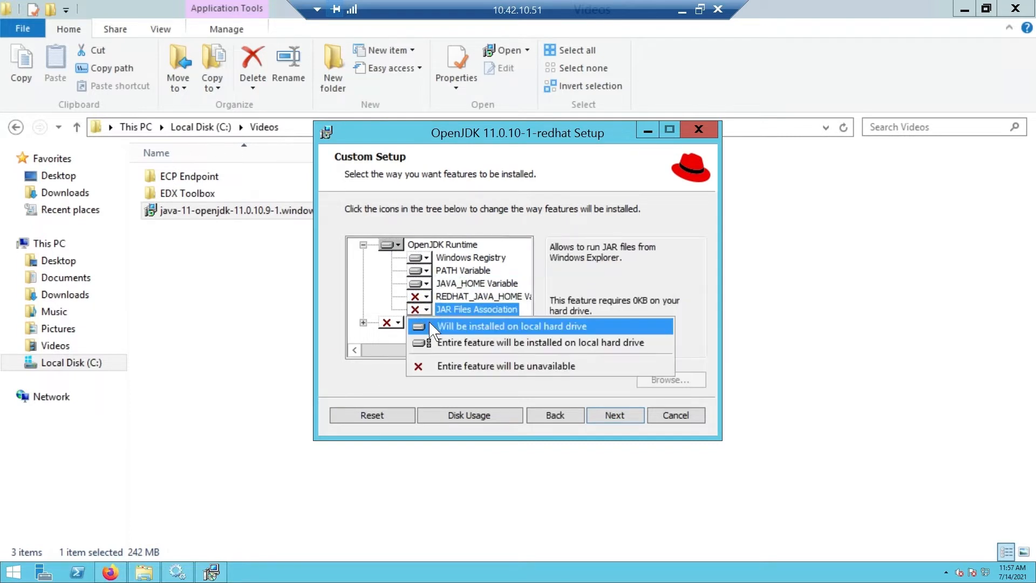
pyautogui.click(432, 327)
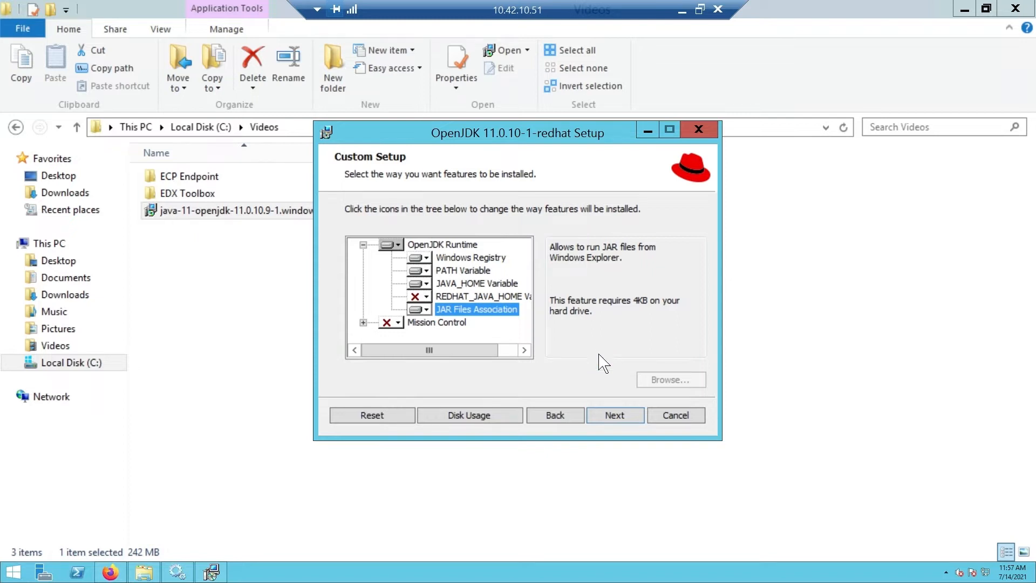
# Install OpenJDK 11.0.10-1-redhat with the chosen features and finish the setup wizard.
pyautogui.click(608, 424)
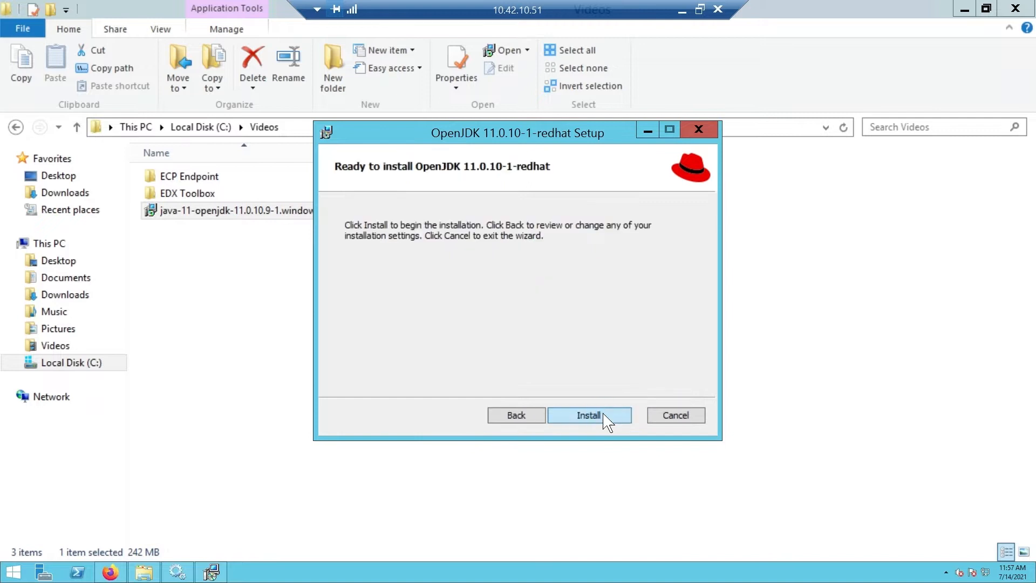
pyautogui.click(604, 417)
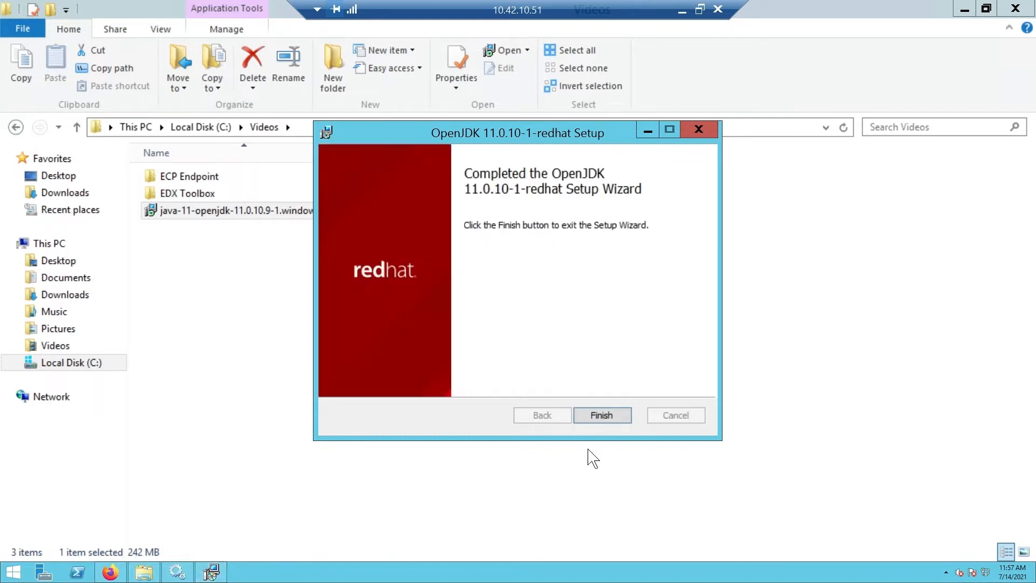
pyautogui.click(590, 415)
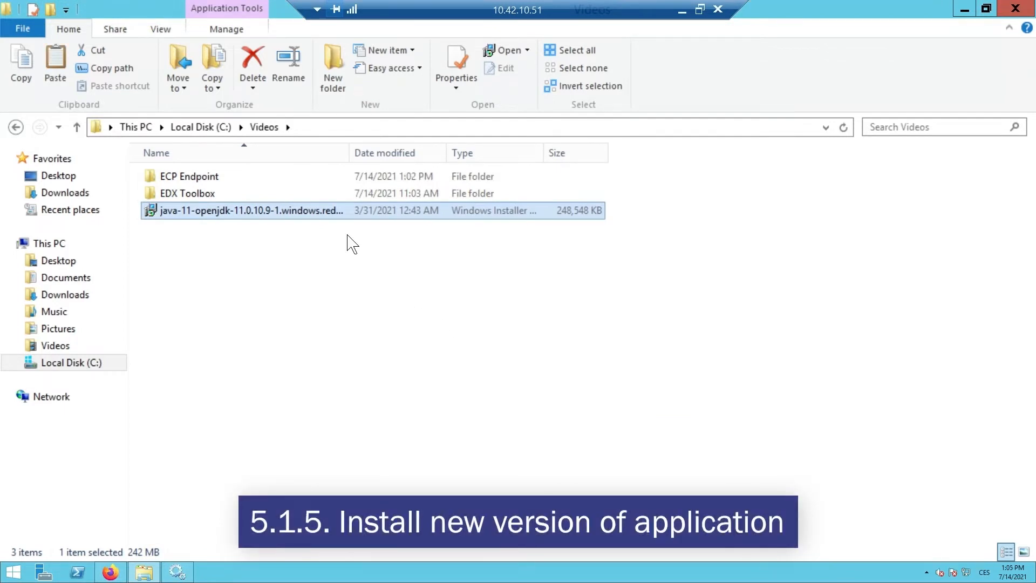
# Paste the copied edx-toolbox-1.9.0.1028.jar into C:\Videos and launch it.
pyautogui.click(348, 235)
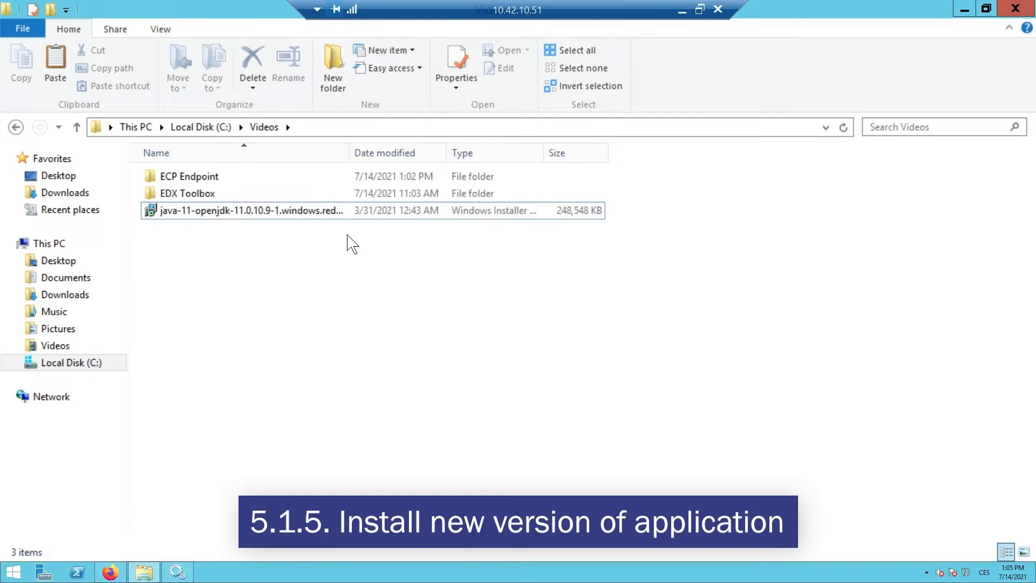
pyautogui.hotkey('ctrl', 'v')
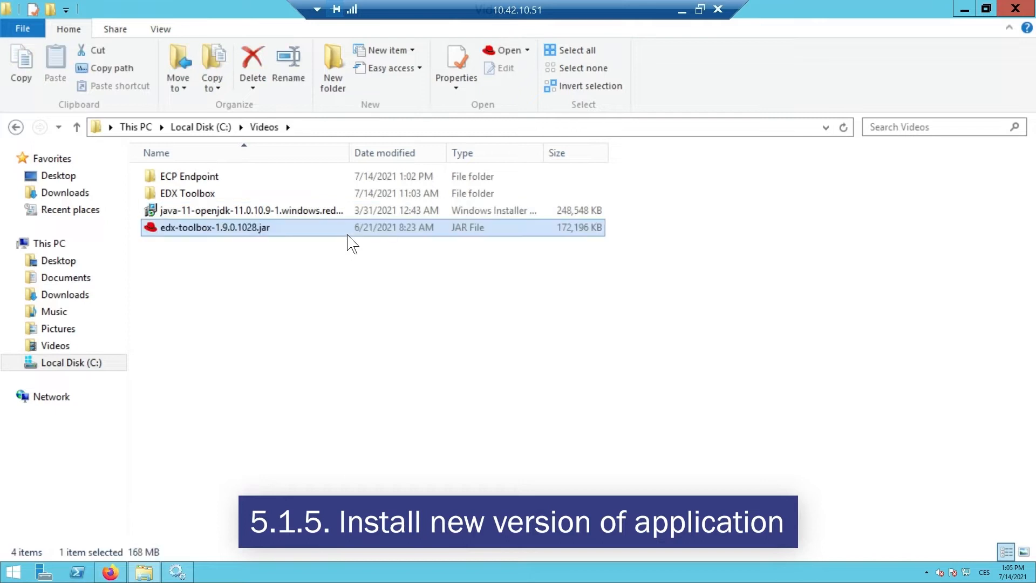
pyautogui.doubleClick(282, 229)
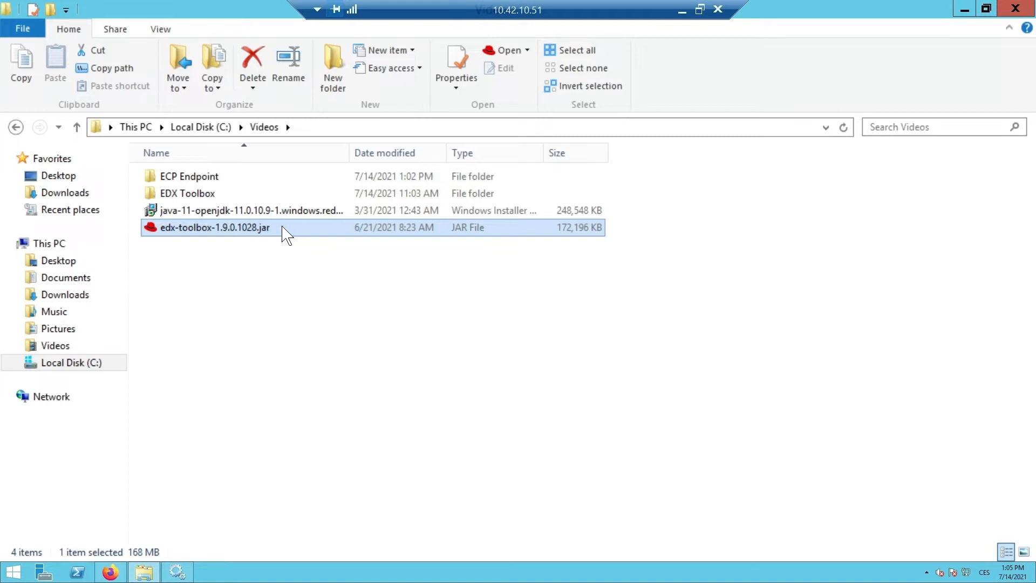
# Upgrade the existing EDX Toolbox installation at C:\Videos\EDX Toolbox and complete the installer.
pyautogui.click(381, 237)
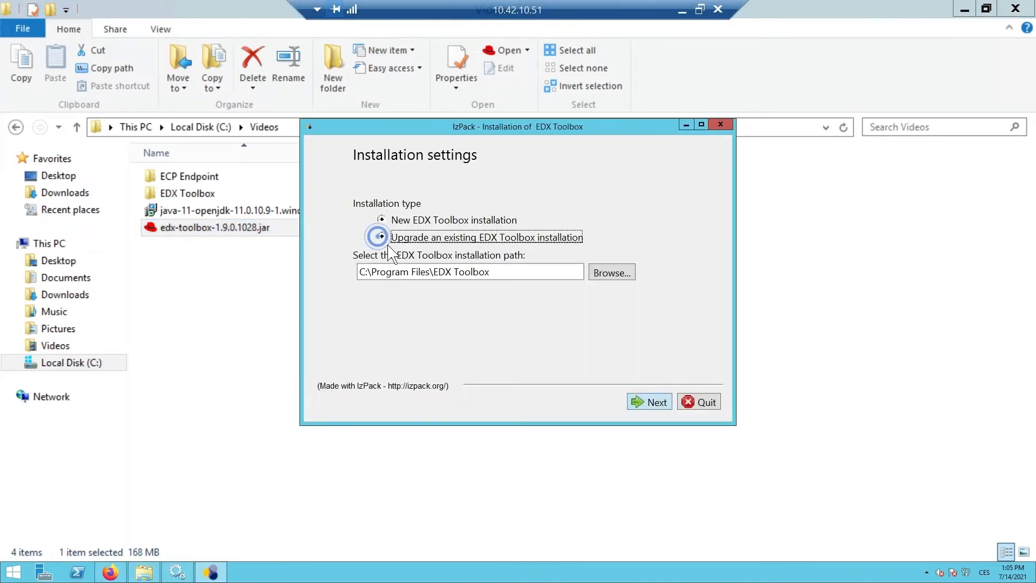
pyautogui.moveTo(431, 272); pyautogui.dragTo(371, 271)
pyautogui.write('Videos')
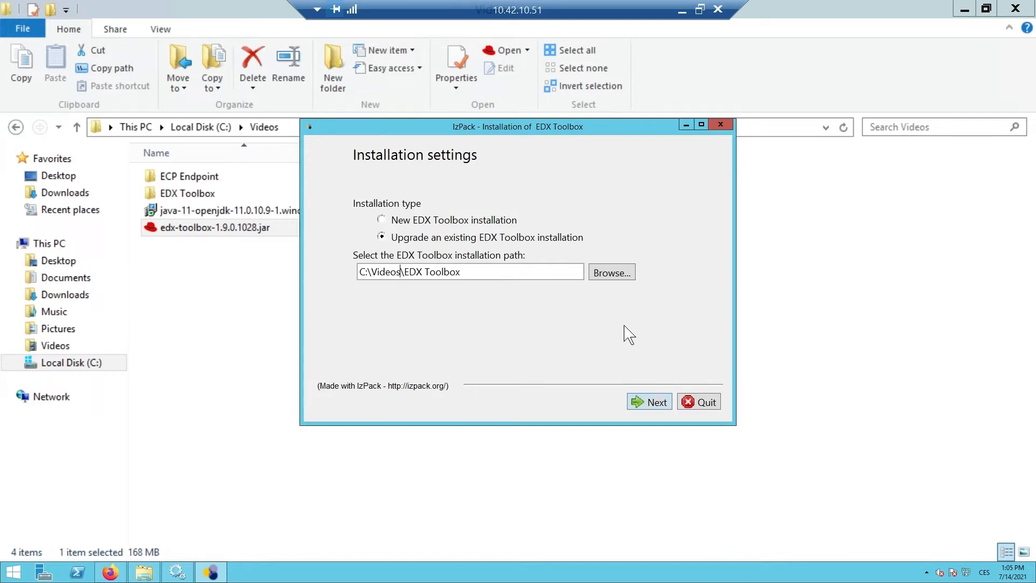
pyautogui.click(652, 405)
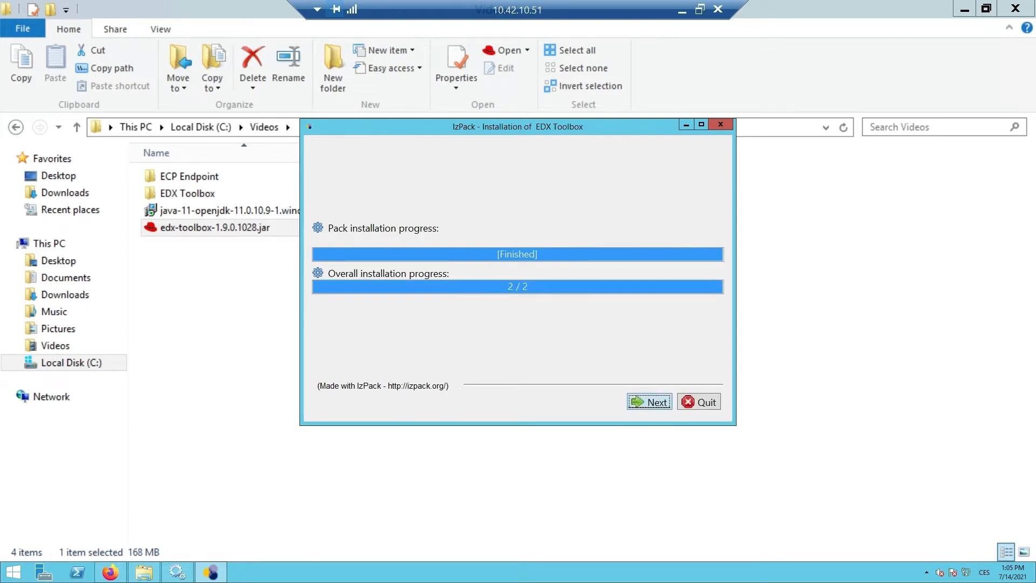
pyautogui.click(651, 403)
pyautogui.click(684, 404)
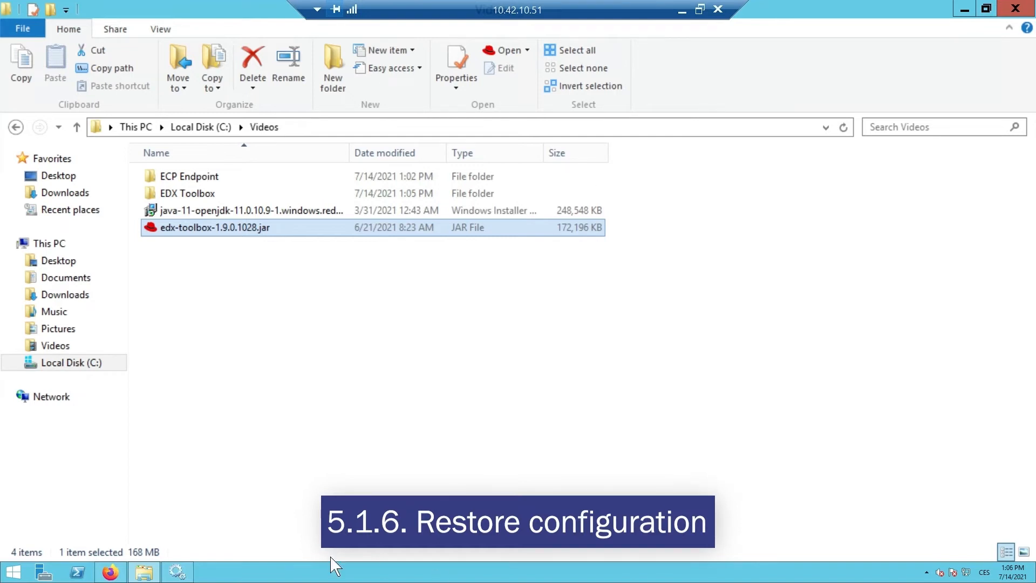
# Open a Command Prompt and begin a cd command for changing the directory.
pyautogui.click(22, 575)
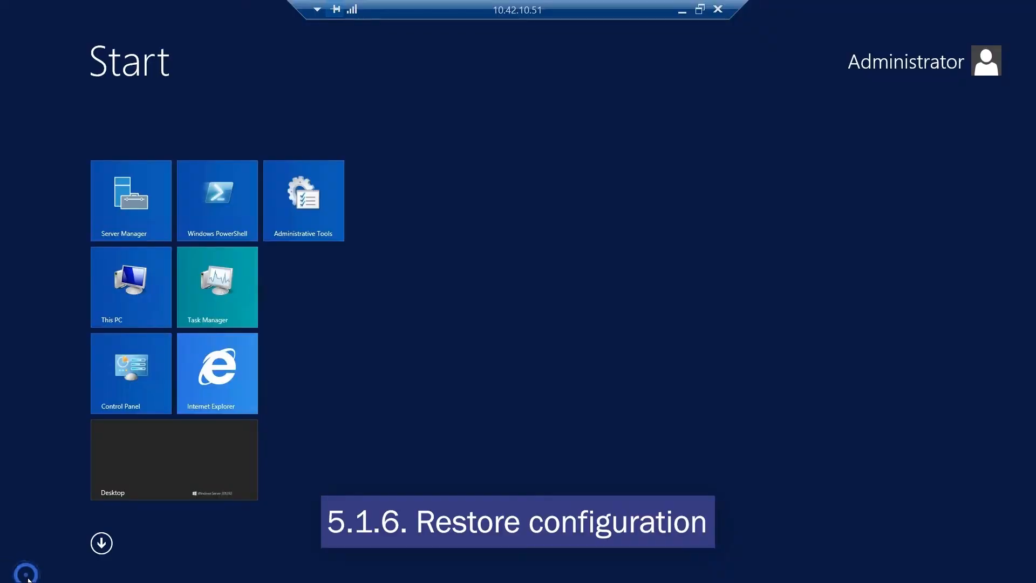
pyautogui.write('cmd')
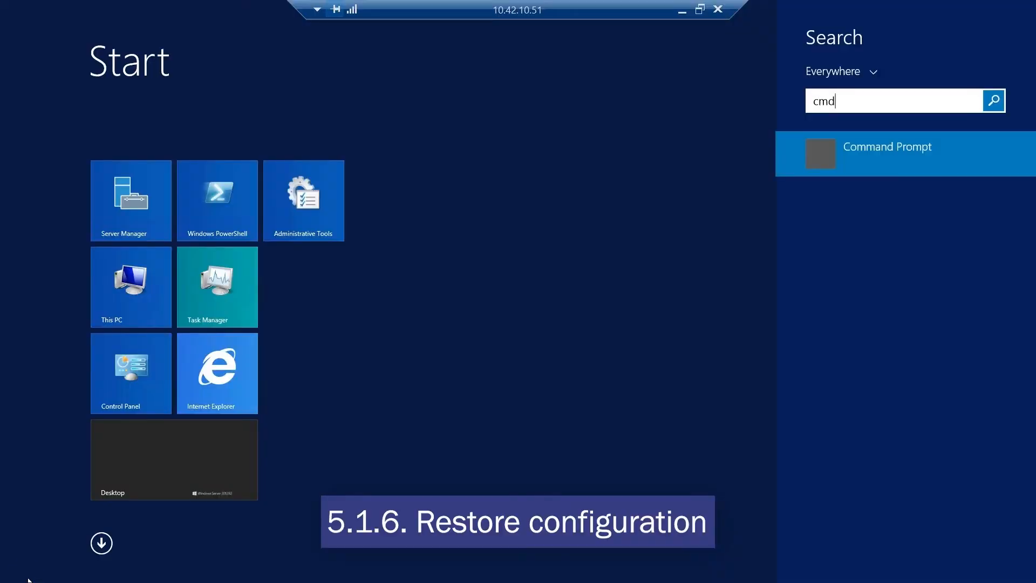
pyautogui.press('Return')
pyautogui.click(556, 73)
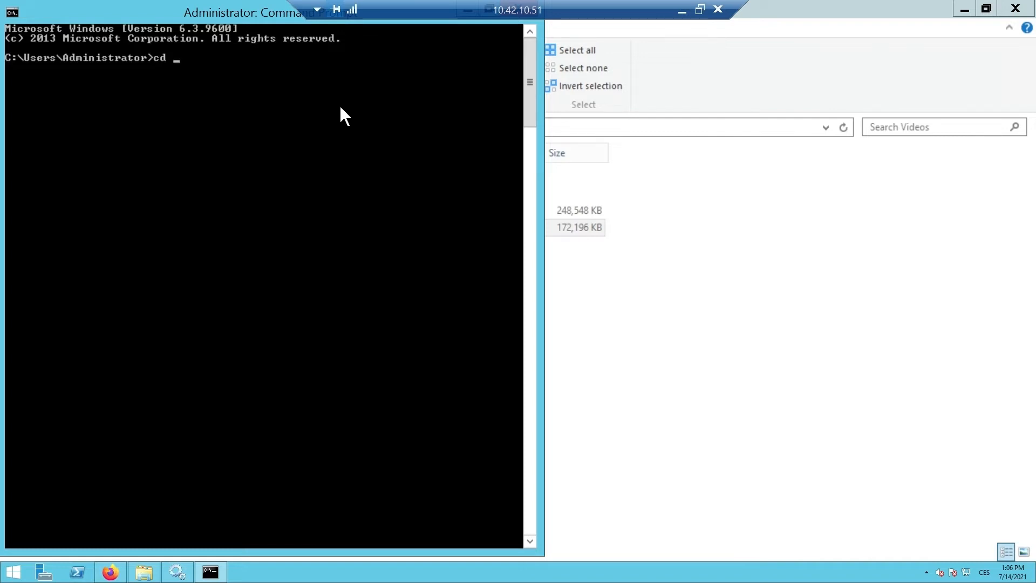
# Switch to File Explorer and open the bin folder inside EDX Toolbox\tomcat.
pyautogui.click(657, 451)
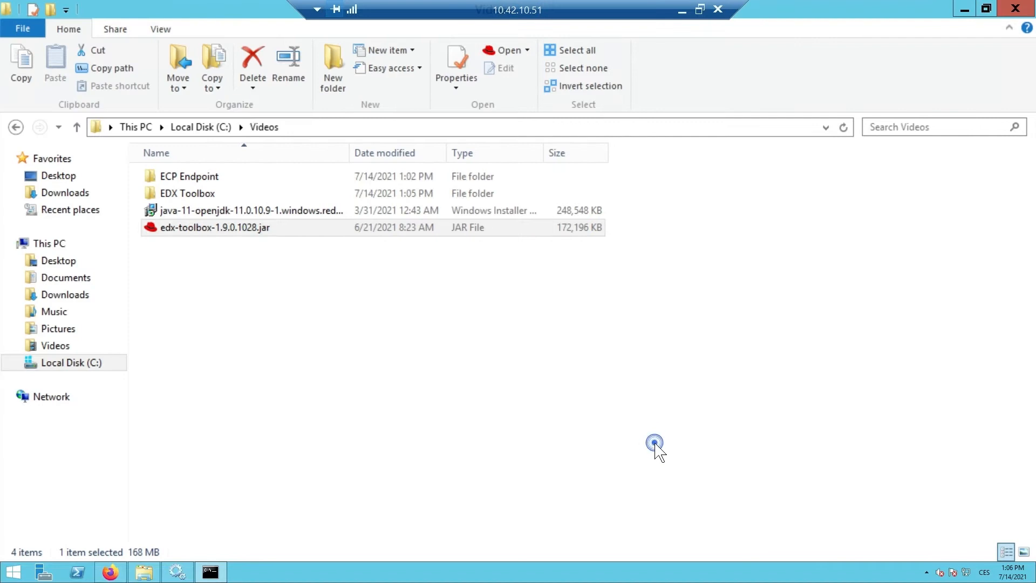
pyautogui.doubleClick(222, 195)
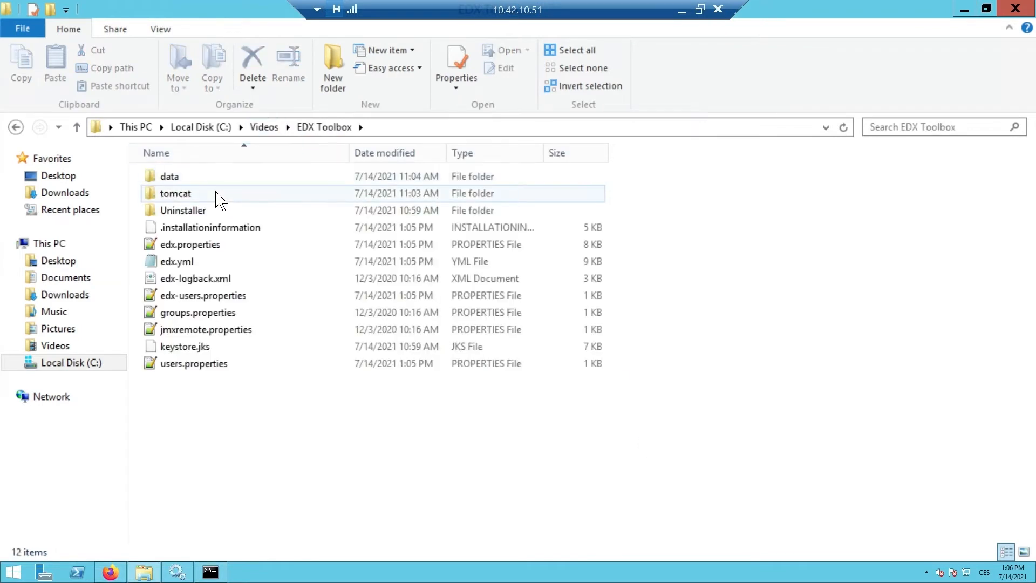
pyautogui.doubleClick(216, 194)
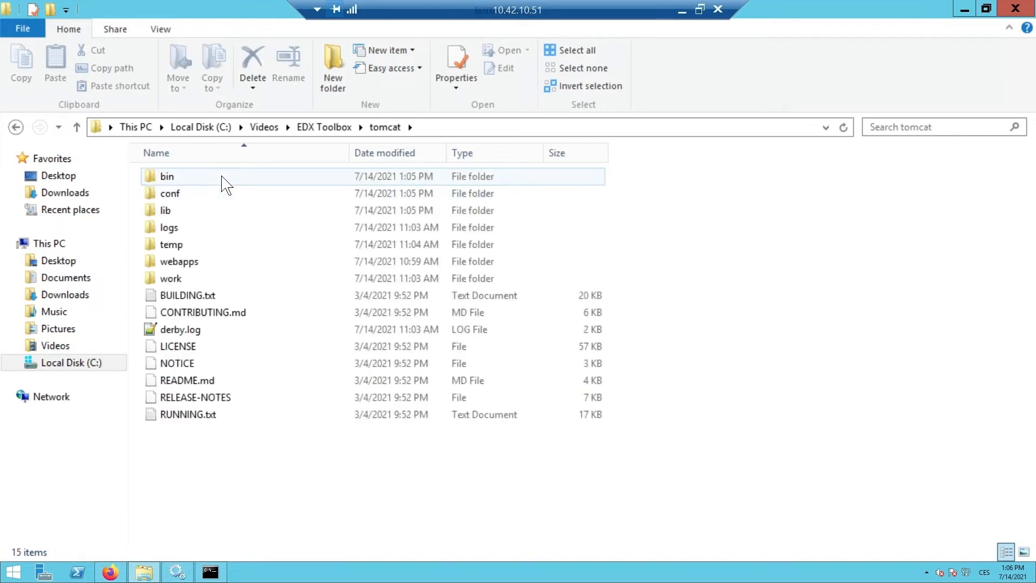
pyautogui.doubleClick(225, 180)
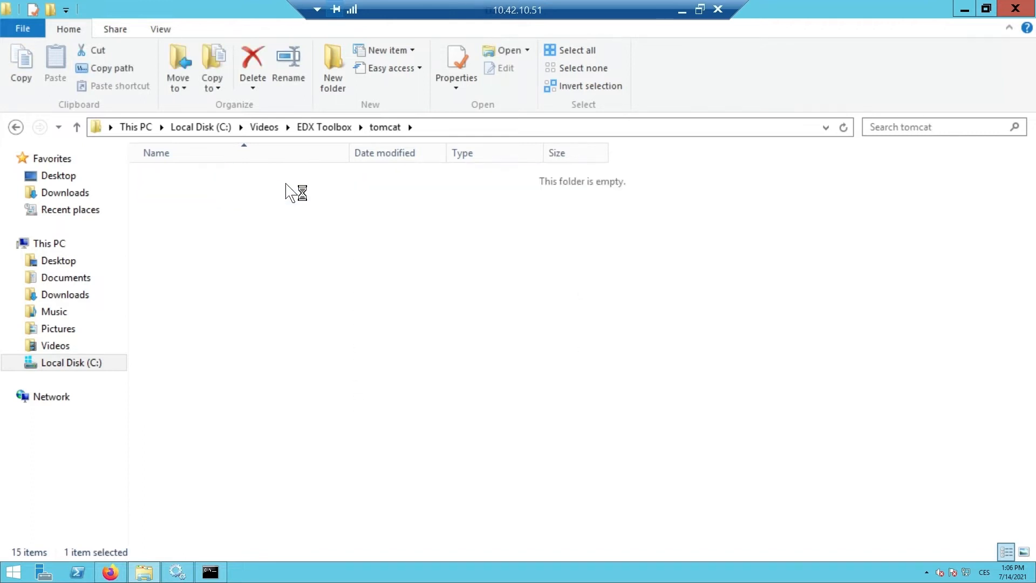
# Copy the bin folder's address as text and change the Command Prompt directory to C:\Videos\EDX Toolbox\tomcat\bin.
pyautogui.rightClick(427, 135)
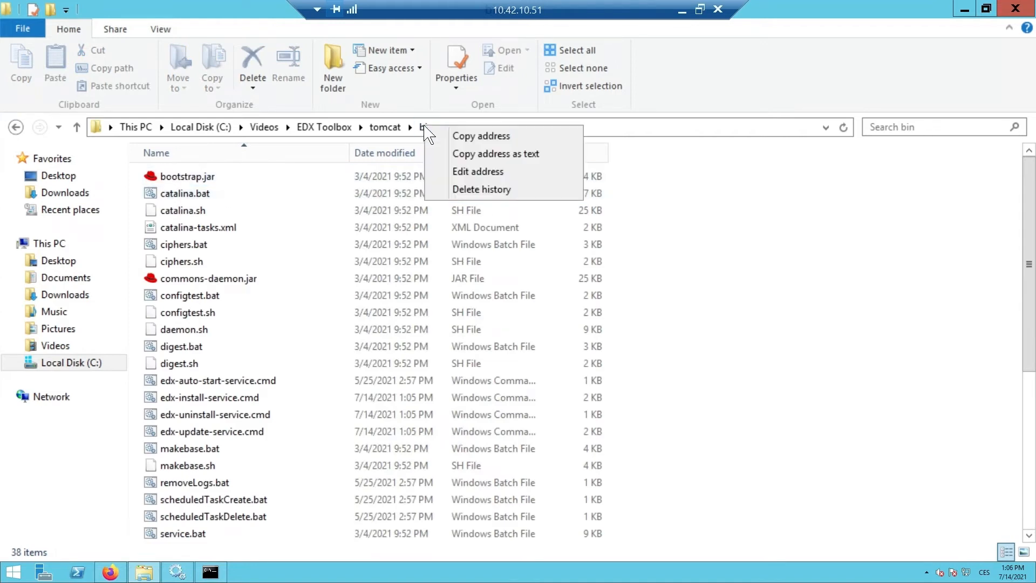
pyautogui.click(441, 152)
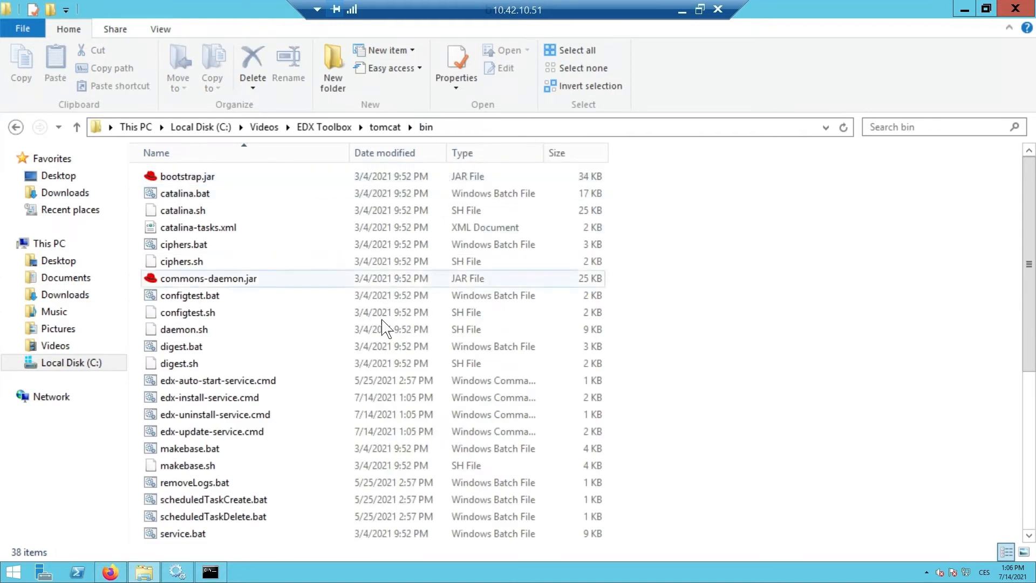
pyautogui.click(227, 573)
pyautogui.write('cd')
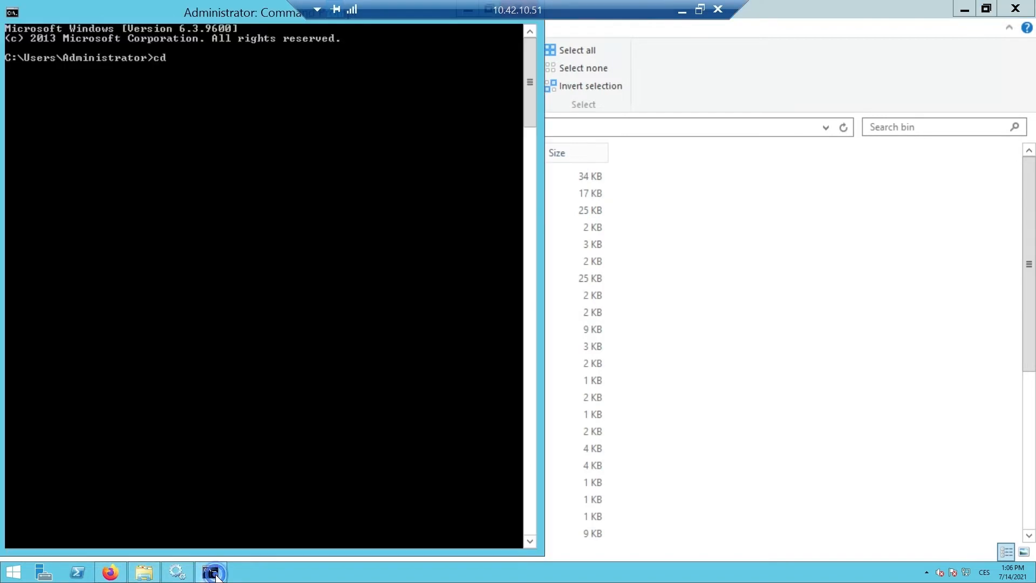
pyautogui.rightClick(231, 66)
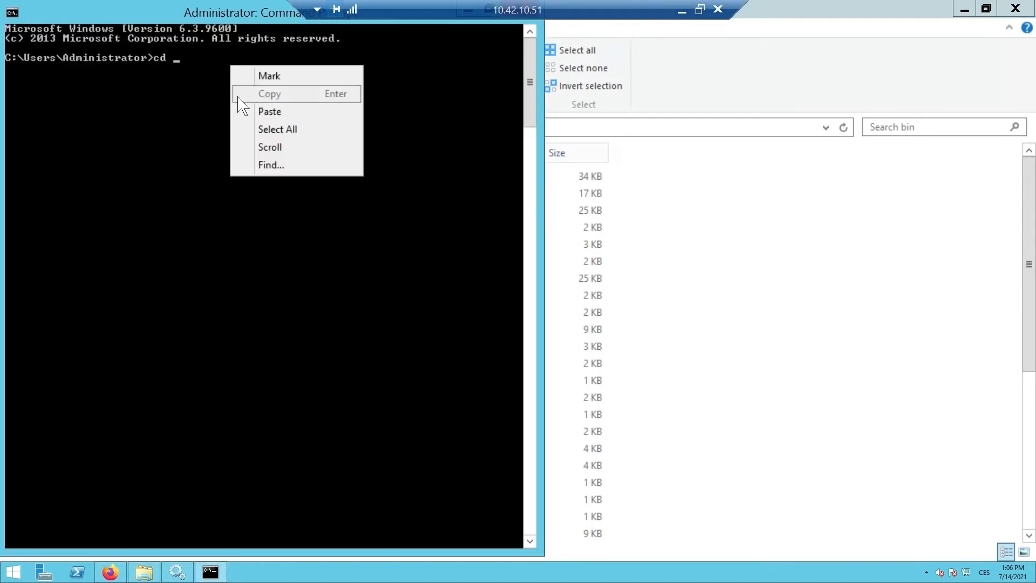
pyautogui.click(240, 111)
pyautogui.press('Return')
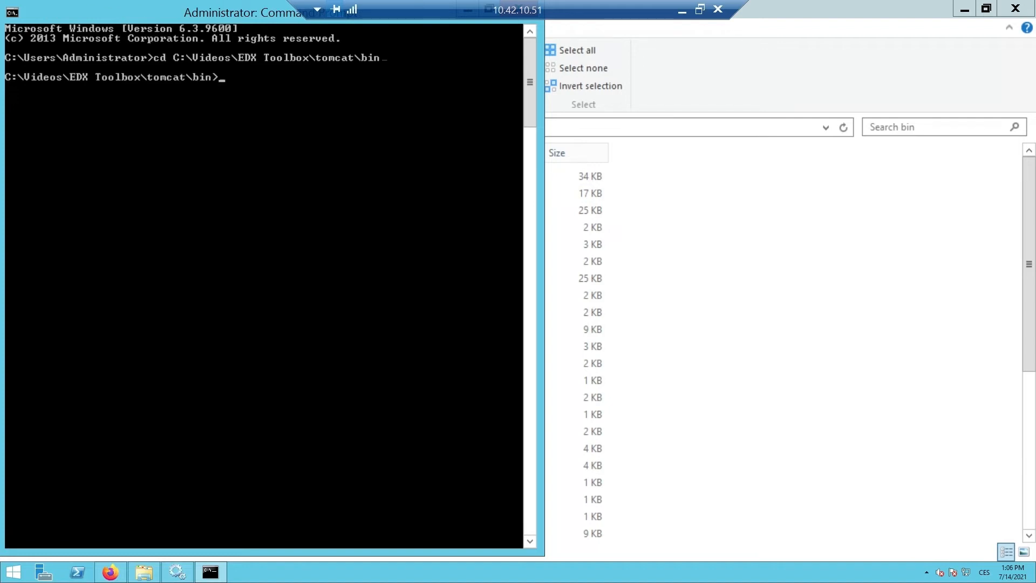
# Run tomcat9w.exe //ES//edx-toolbox in the Command Prompt and show the service's Java settings.
pyautogui.rightClick(252, 77)
pyautogui.click(291, 125)
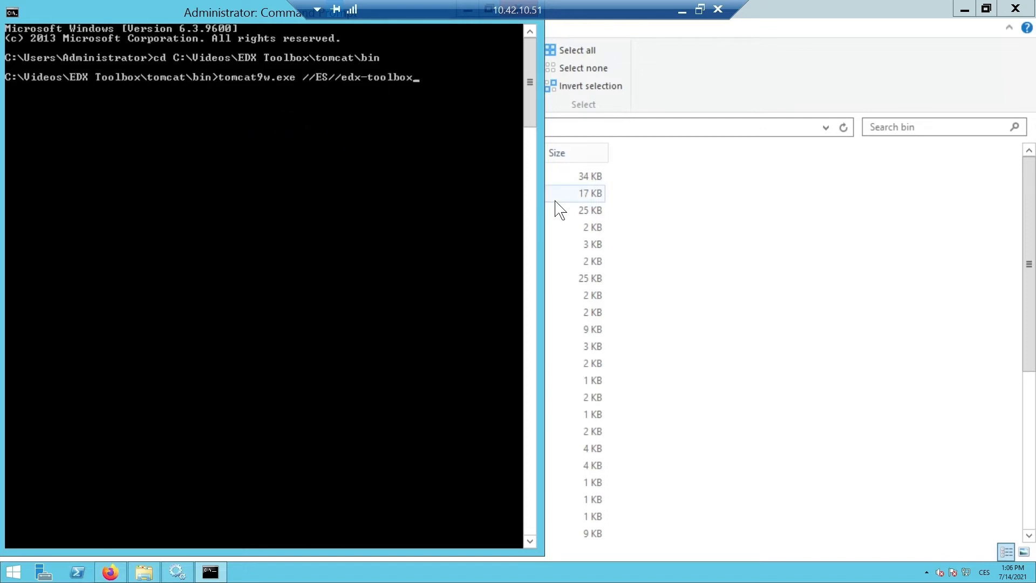
pyautogui.press('Return')
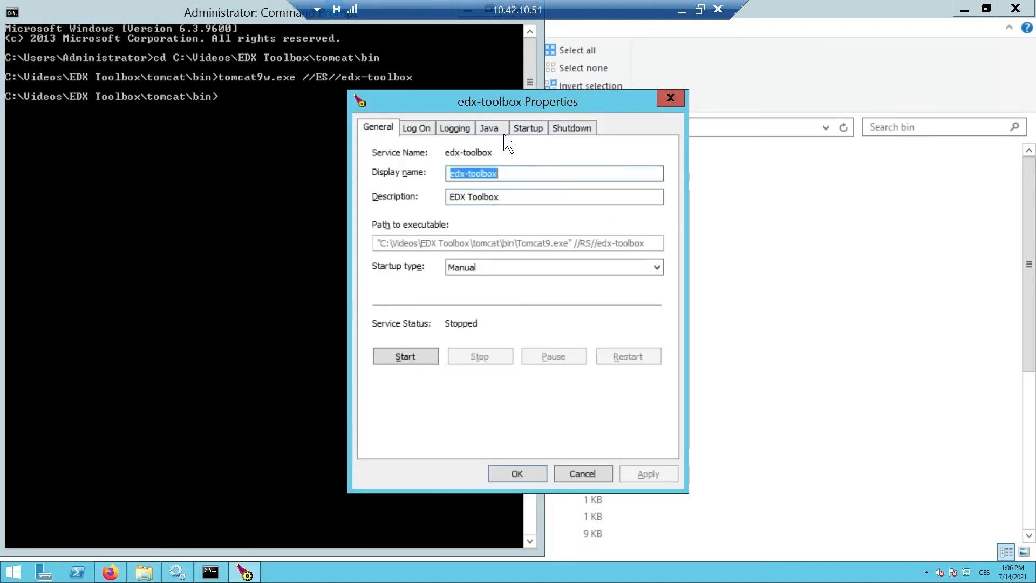
pyautogui.click(490, 129)
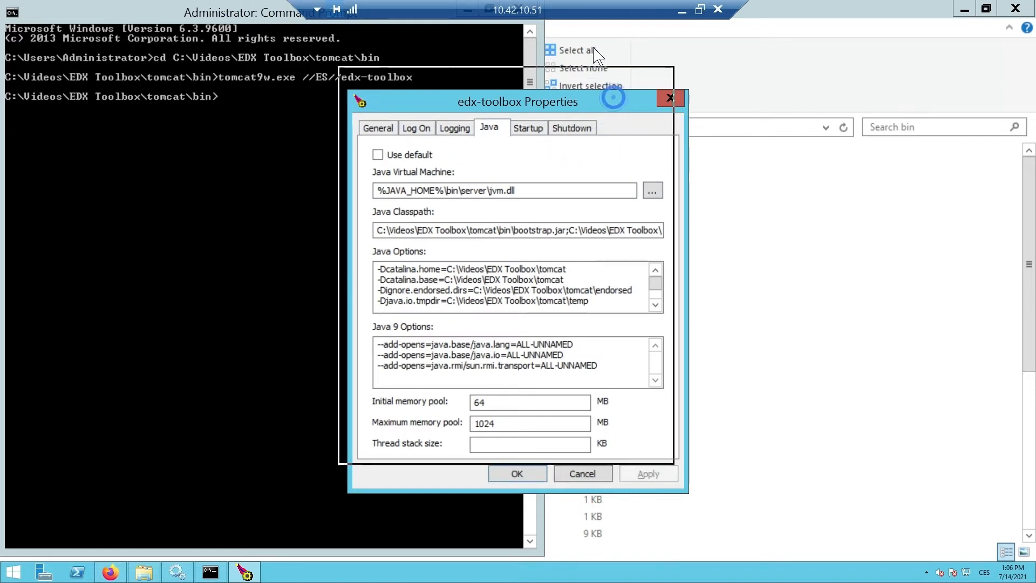
# In the Java options, set edx.toolbox.tomcat.port.shutdown to 9005 and edx.toolbox.tomcat.port.http to 9090.
pyautogui.moveTo(607, 99); pyautogui.dragTo(580, 37)
pyautogui.click(629, 239)
pyautogui.click(629, 239)
pyautogui.click(629, 239)
pyautogui.click(629, 239)
pyautogui.click(628, 239)
pyautogui.click(628, 239)
pyautogui.click(629, 242)
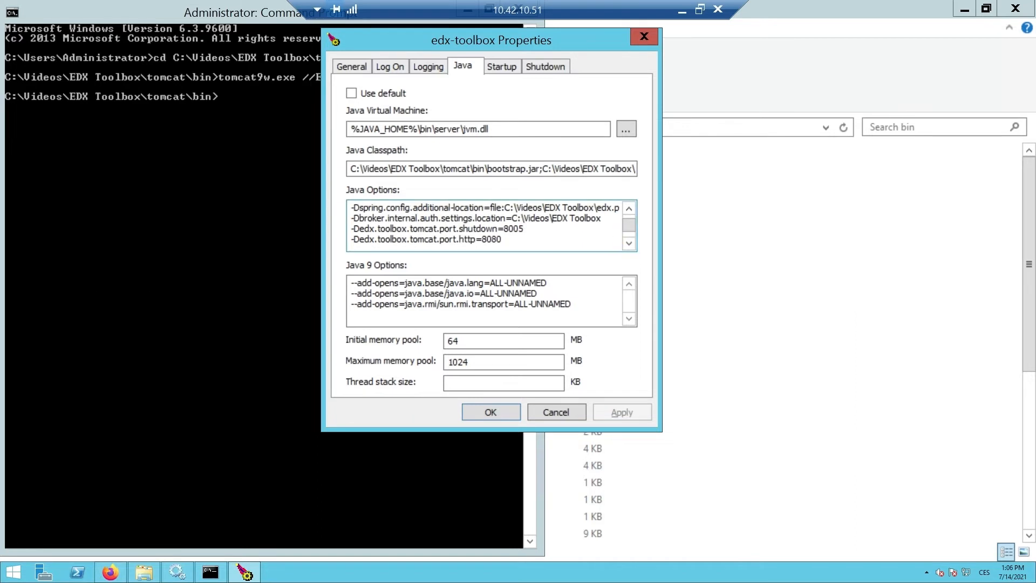
pyautogui.click(506, 229)
pyautogui.press('Delete')
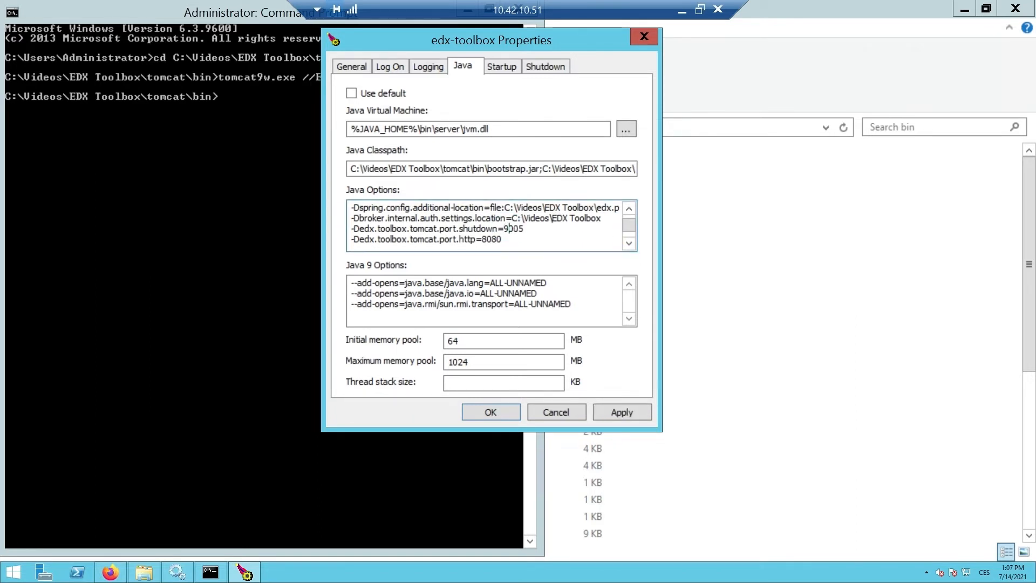
pyautogui.write('9')
pyautogui.click(500, 239)
pyautogui.press('BackSpace')
pyautogui.press('BackSpace')
pyautogui.press('BackSpace')
pyautogui.press('BackSpace')
# Set the Tomcat ajp port to 9009 and both the ajp.redirect and http.redirect ports to 9443 in the Java options.
pyautogui.click(629, 242)
pyautogui.click(629, 243)
pyautogui.click(483, 228)
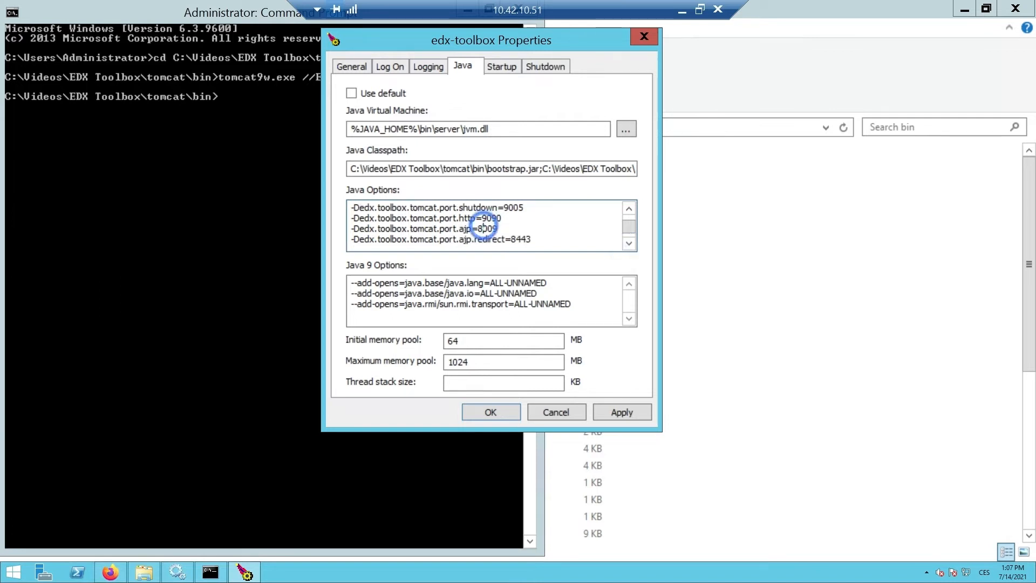
pyautogui.press('BackSpace')
pyautogui.write('9')
pyautogui.click(517, 240)
pyautogui.press('BackSpace')
pyautogui.write('9')
pyautogui.click(629, 243)
pyautogui.click(629, 243)
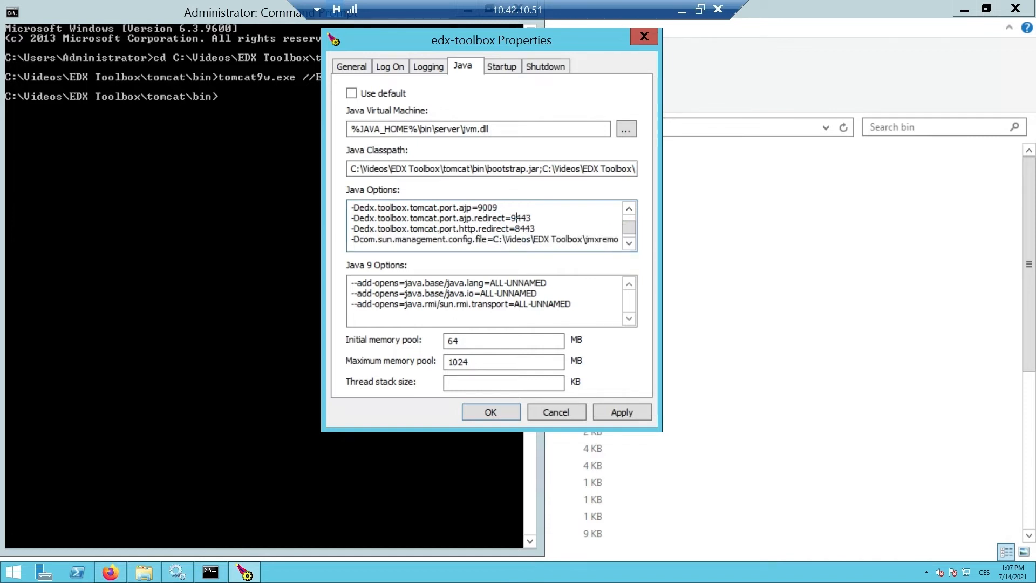
pyautogui.click(518, 228)
pyautogui.press('BackSpace')
pyautogui.write('9')
pyautogui.click(629, 243)
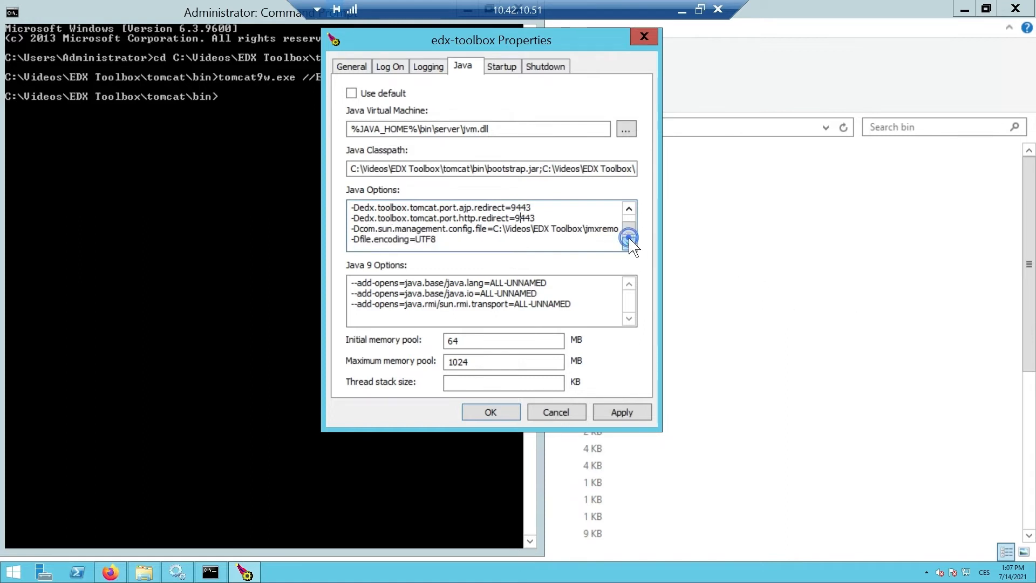
# Review the edited port options, apply the edx-toolbox service properties, and close the dialog and the Command Prompt.
pyautogui.click(628, 209)
pyautogui.click(629, 209)
pyautogui.click(629, 209)
pyautogui.click(629, 209)
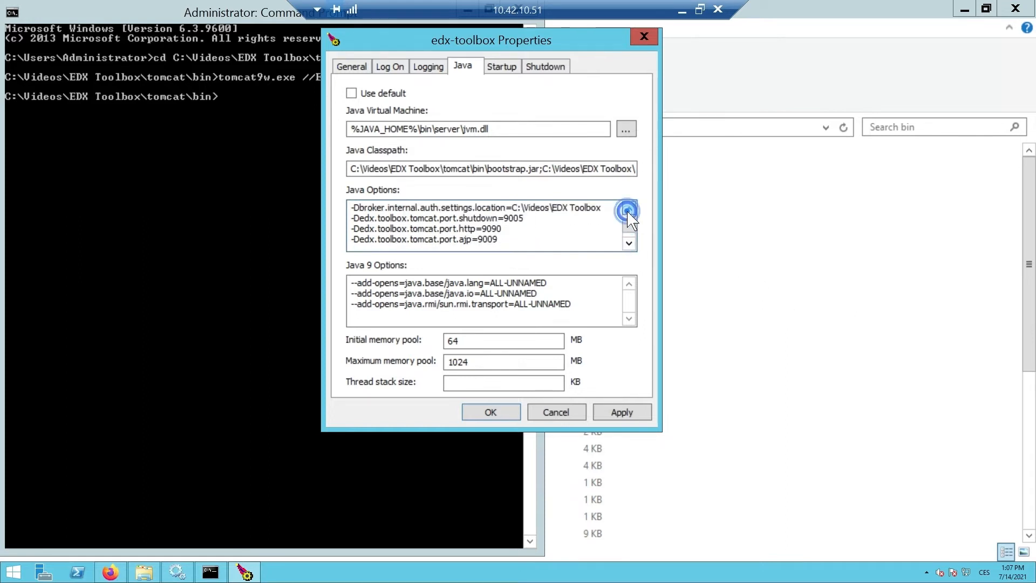
pyautogui.click(628, 209)
pyautogui.click(621, 412)
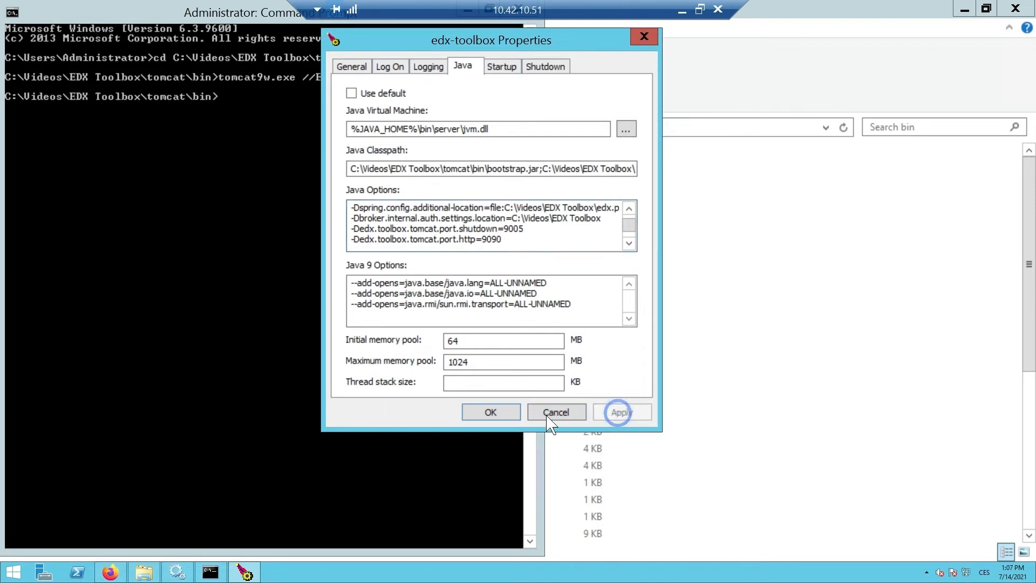
pyautogui.click(498, 413)
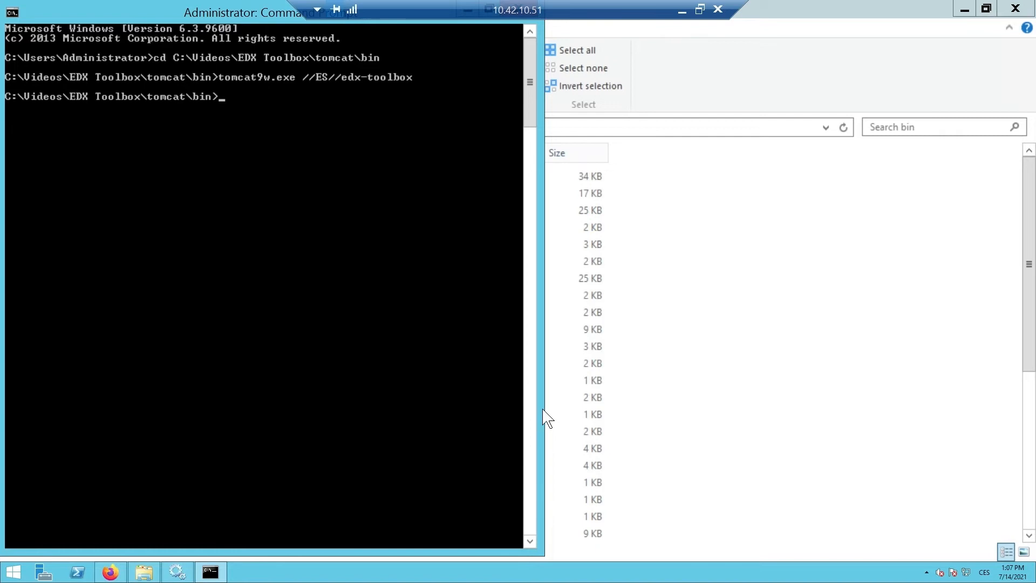
pyautogui.moveTo(276, 14); pyautogui.dragTo(289, 93)
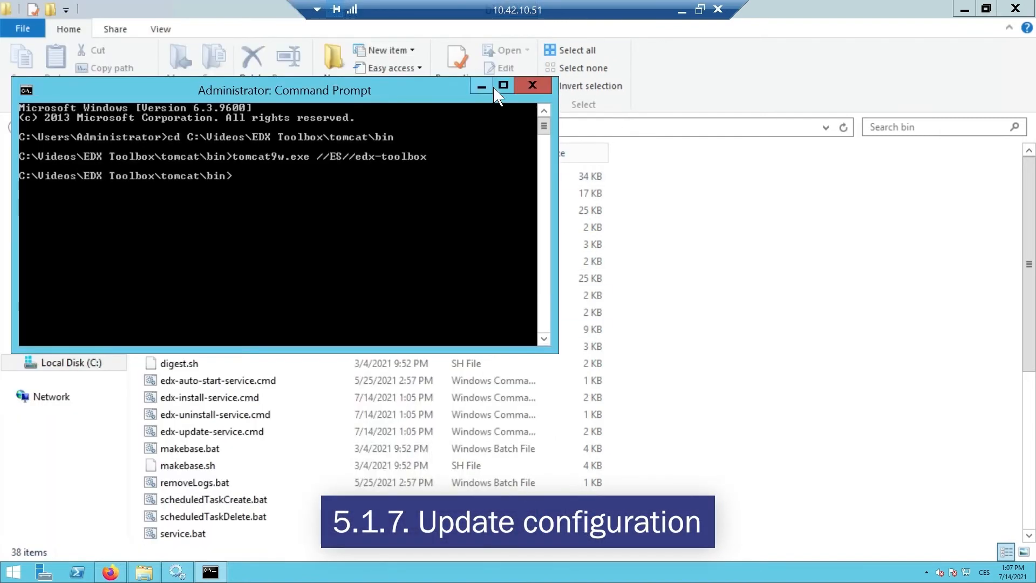
pyautogui.click(520, 86)
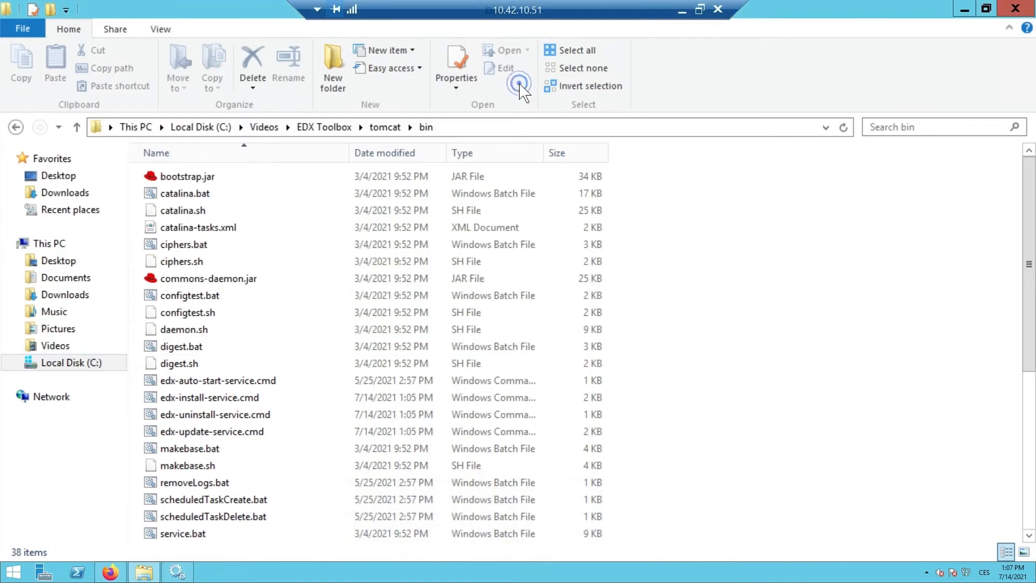
# Open edx.properties from the EDX Toolbox folder and select the logging.file and logging.path lines under Logging configuration.
pyautogui.click(325, 127)
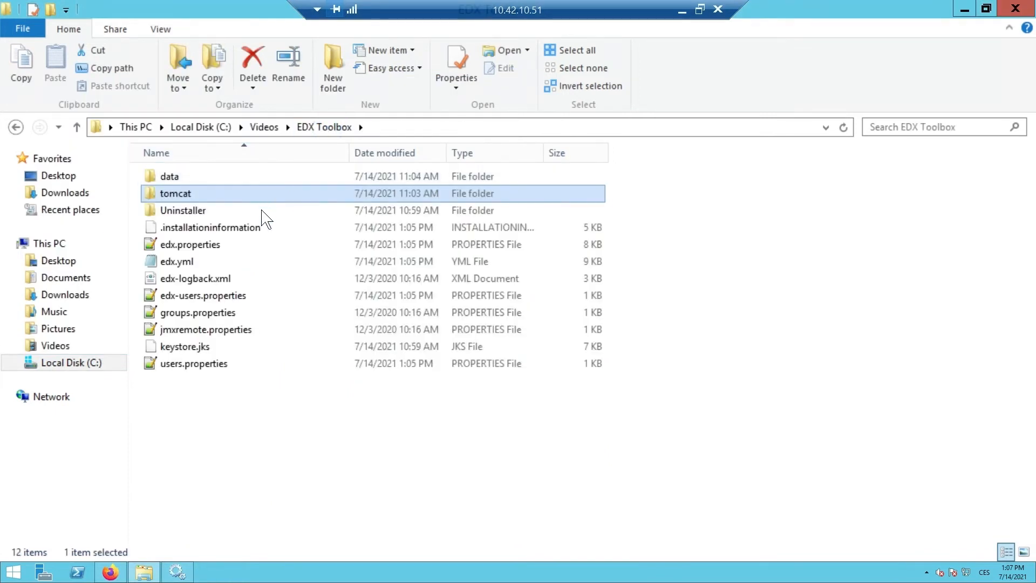
pyautogui.doubleClick(255, 248)
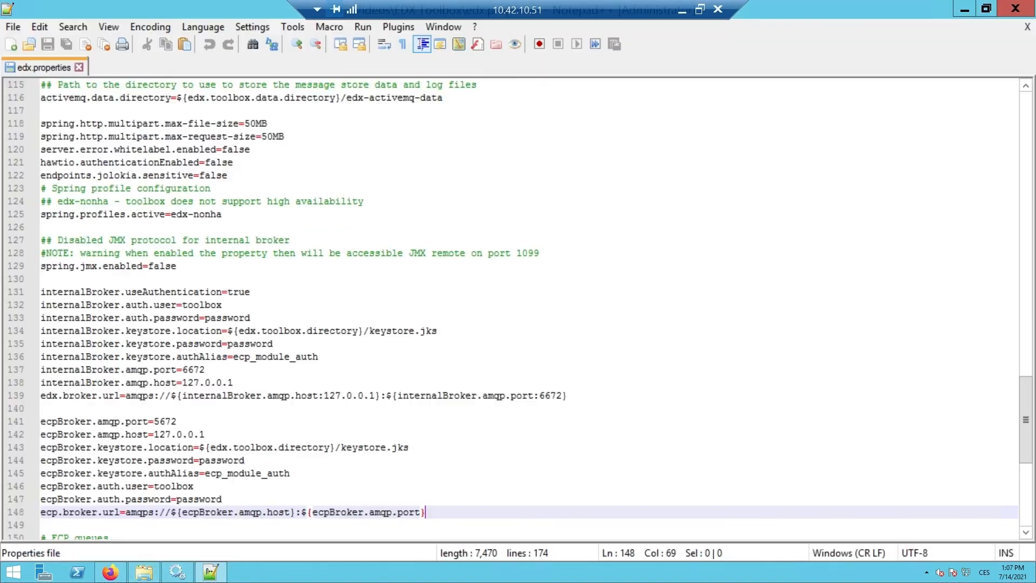
pyautogui.scroll(-9, 518, 308)
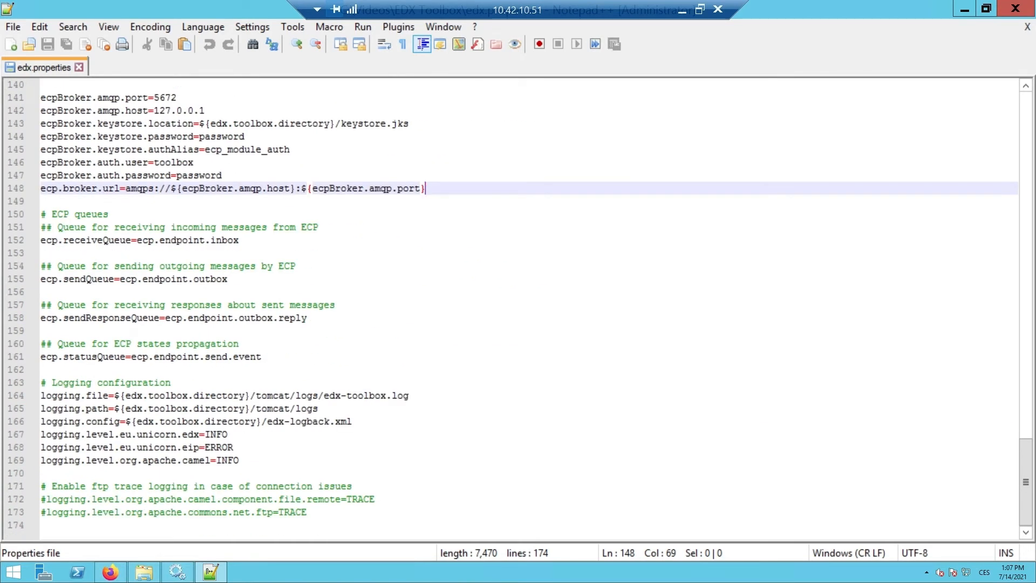
pyautogui.moveTo(320, 409); pyautogui.dragTo(41, 395)
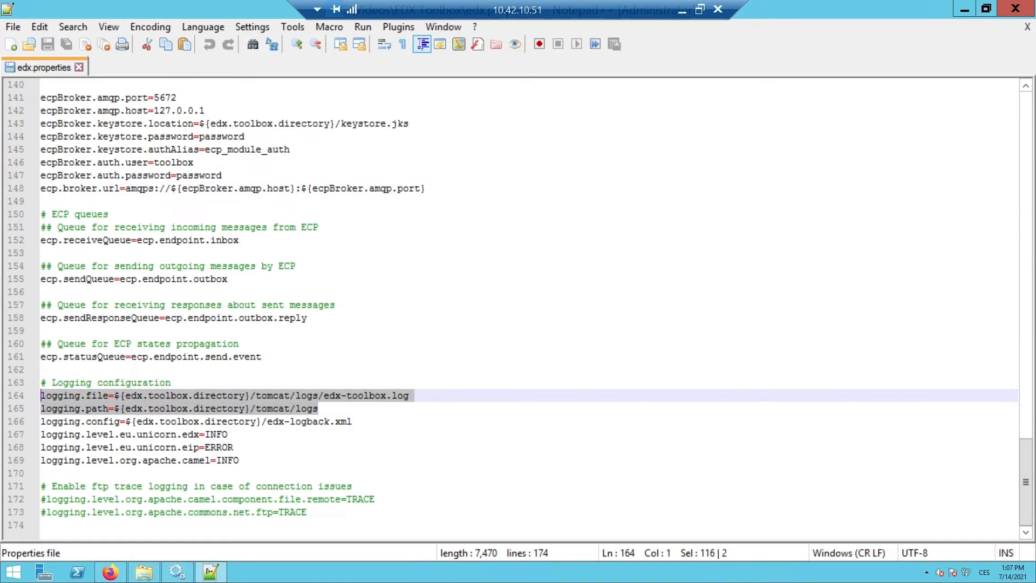
# Rename the logging.file property to logging.file.name and logging.path to logging.file.path, and save edx.properties.
pyautogui.click(109, 395)
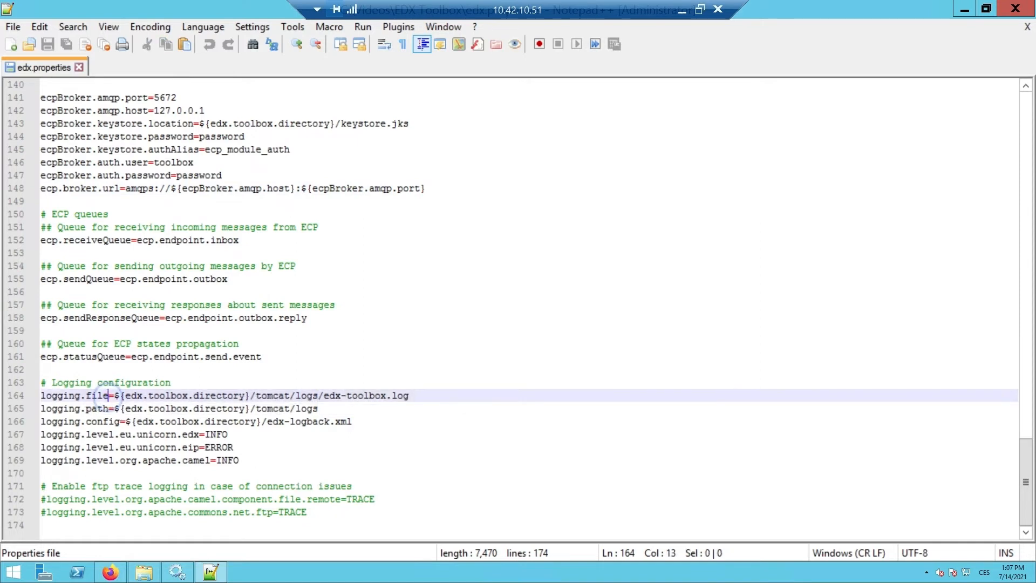
pyautogui.write('.name')
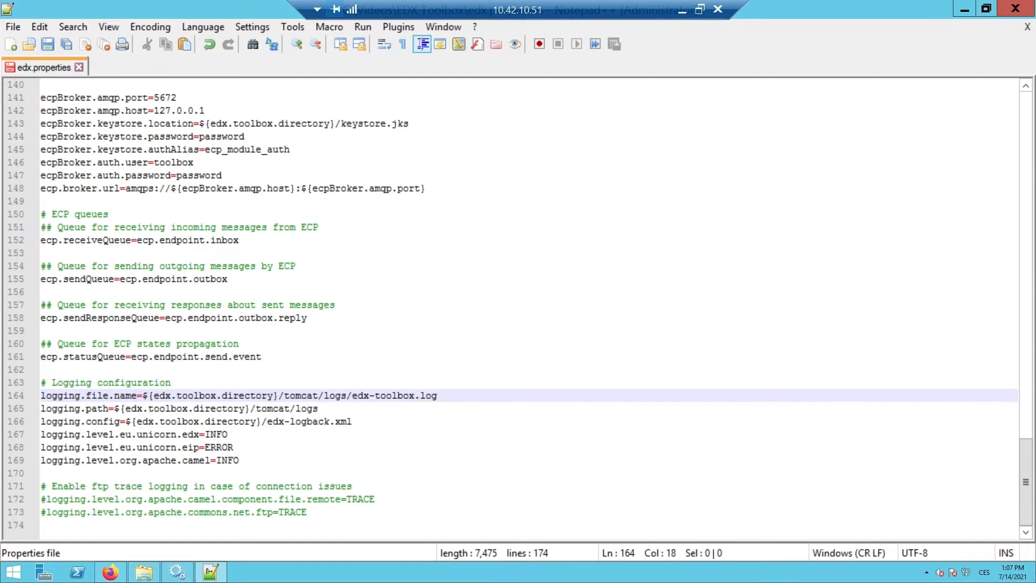
pyautogui.click(86, 409)
pyautogui.write('file.')
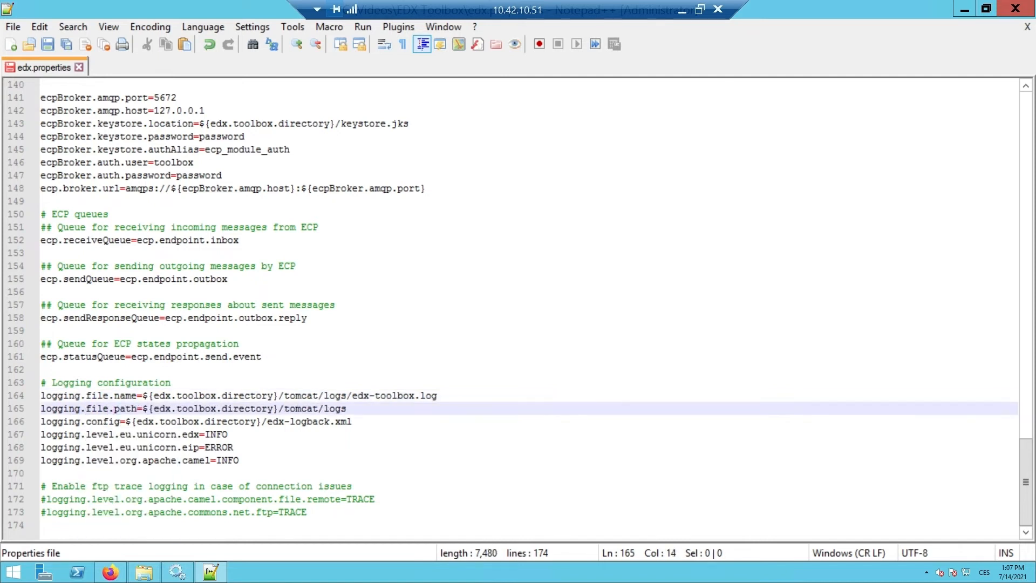
pyautogui.moveTo(347, 408); pyautogui.dragTo(33, 397)
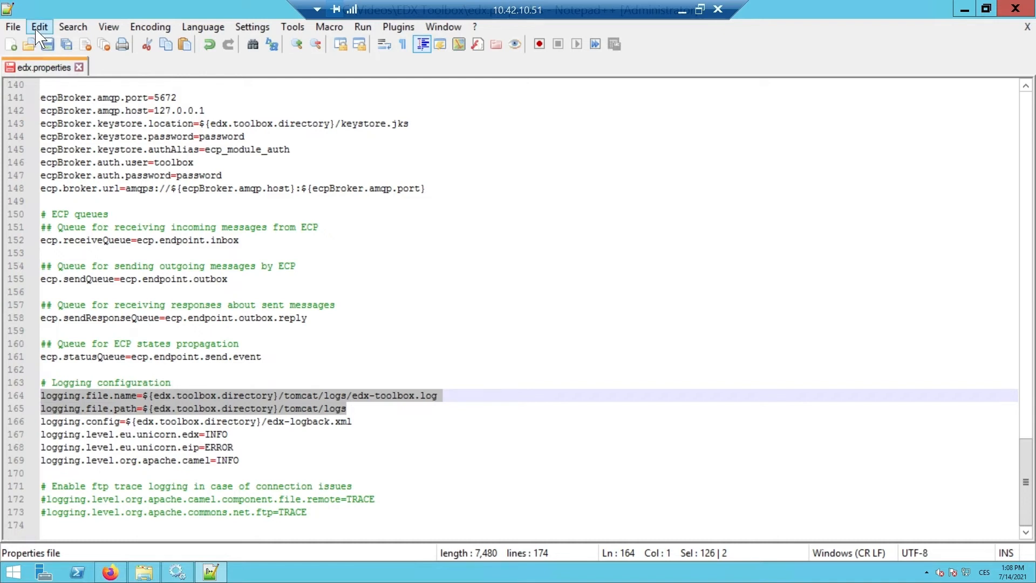
pyautogui.click(13, 27)
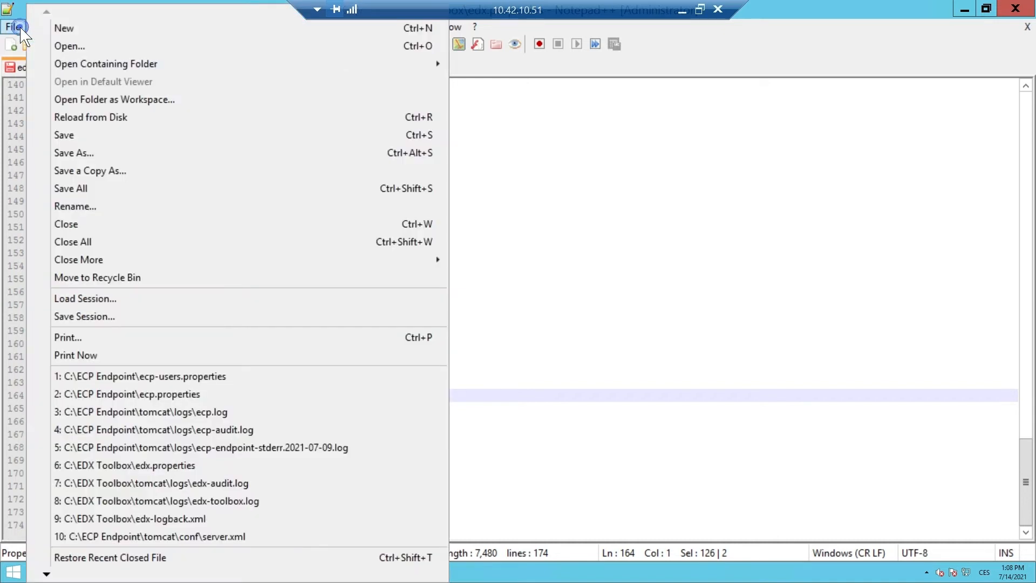
pyautogui.click(43, 134)
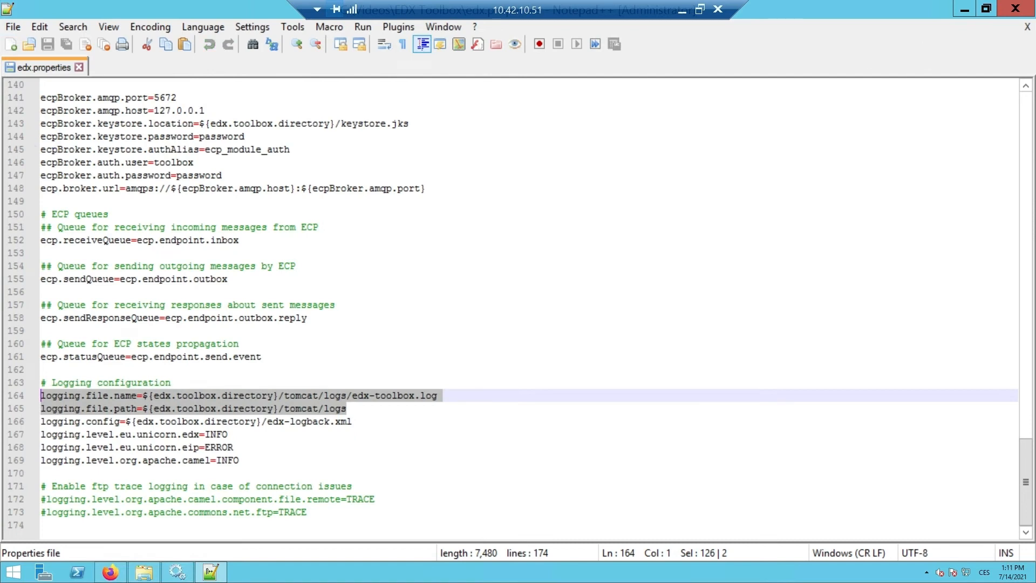
# Check the ecpBroker user and password lines, close the file, and open users.properties from C:\Videos\ECP Endpoint.
pyautogui.moveTo(232, 176); pyautogui.dragTo(40, 162)
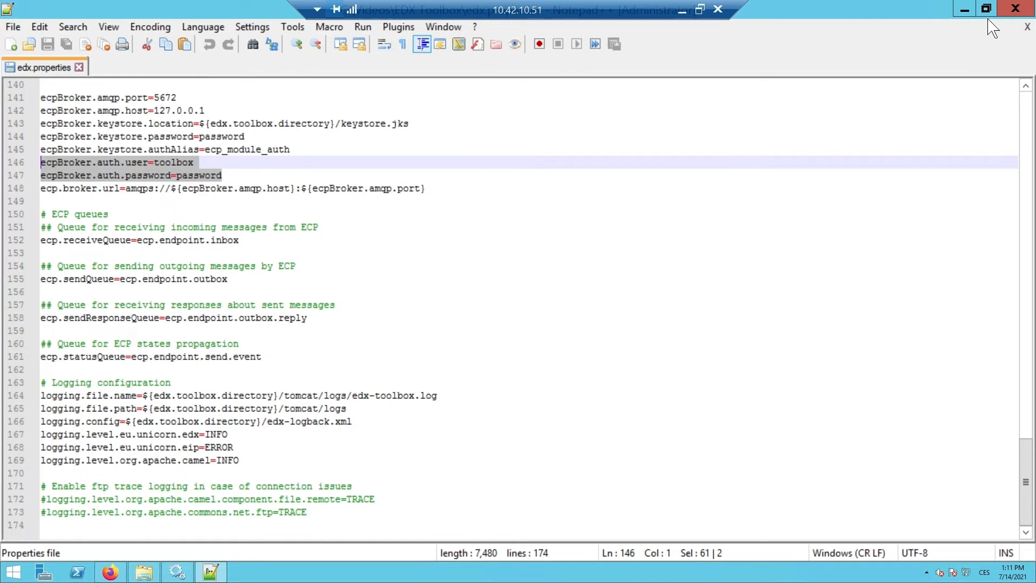
pyautogui.click(1015, 12)
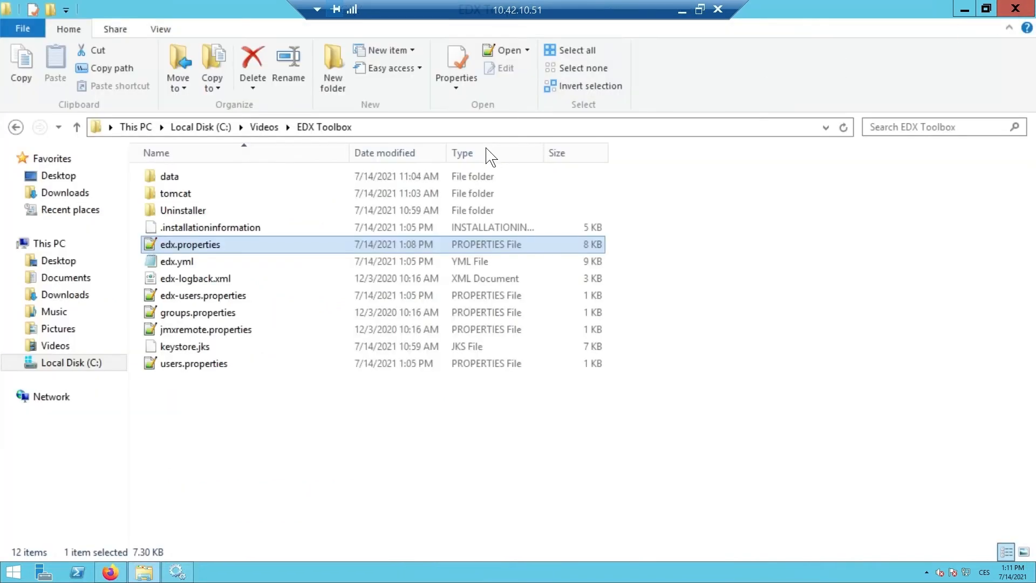
pyautogui.click(272, 131)
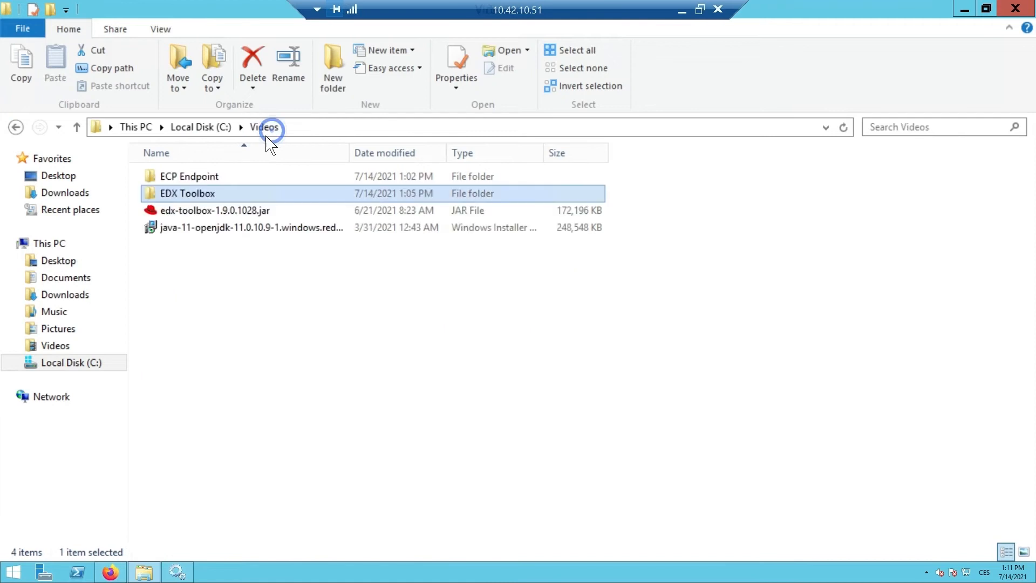
pyautogui.doubleClick(236, 176)
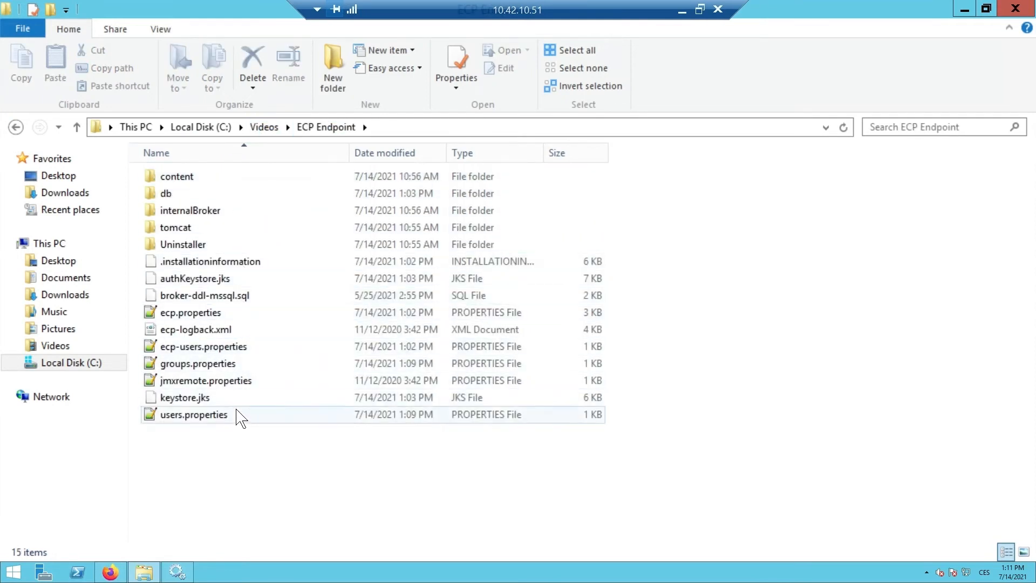
pyautogui.doubleClick(237, 416)
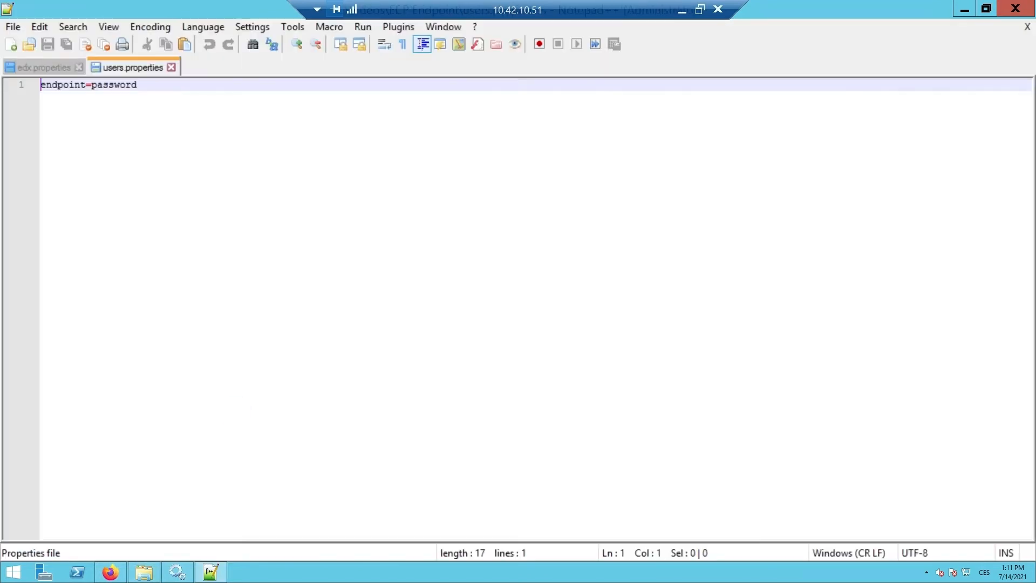
# Add a toolbox user with its password on a new line of users.properties, save the file, and close it and the editor.
pyautogui.press('Return')
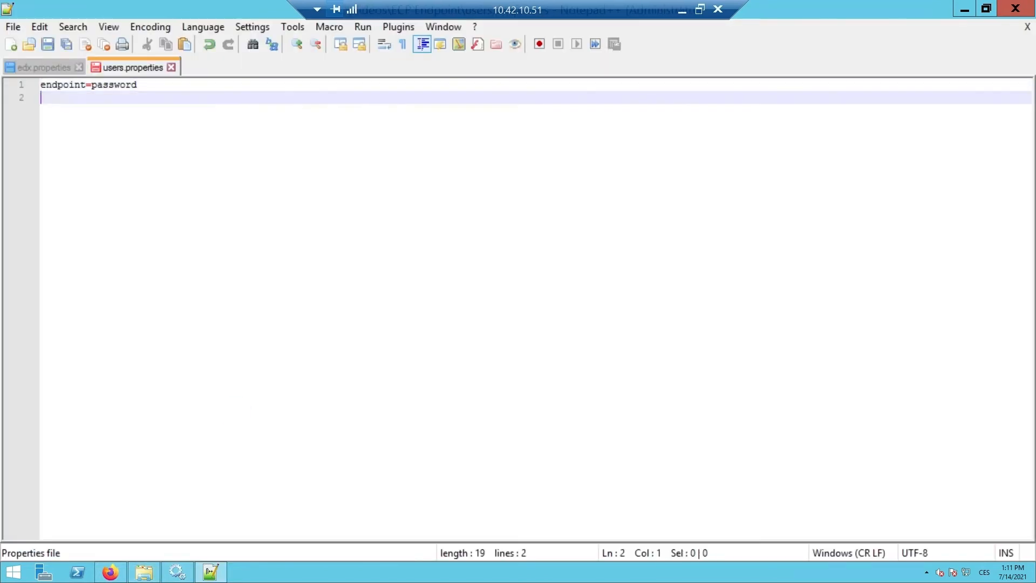
pyautogui.write('toolbox=password')
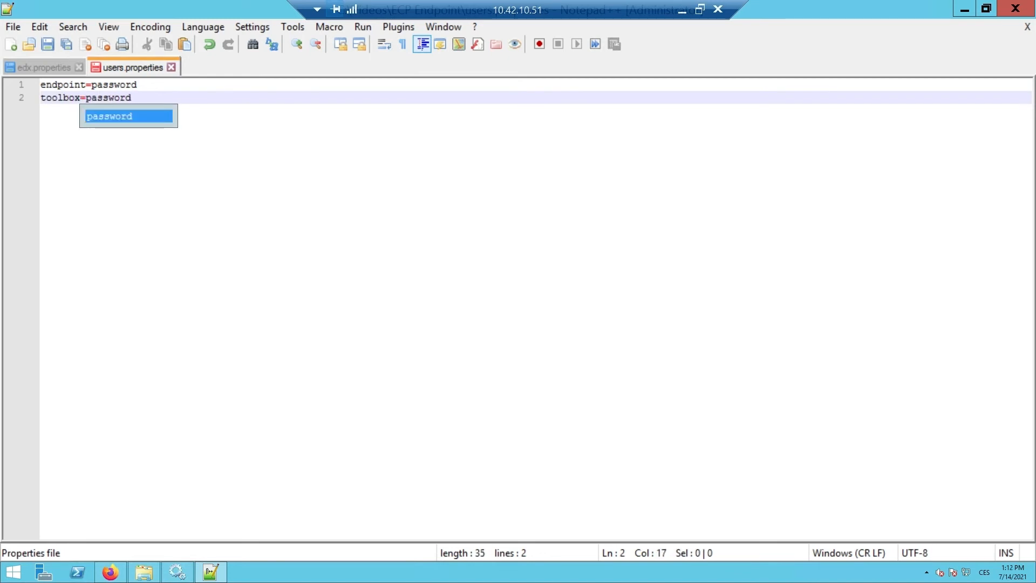
pyautogui.click(13, 27)
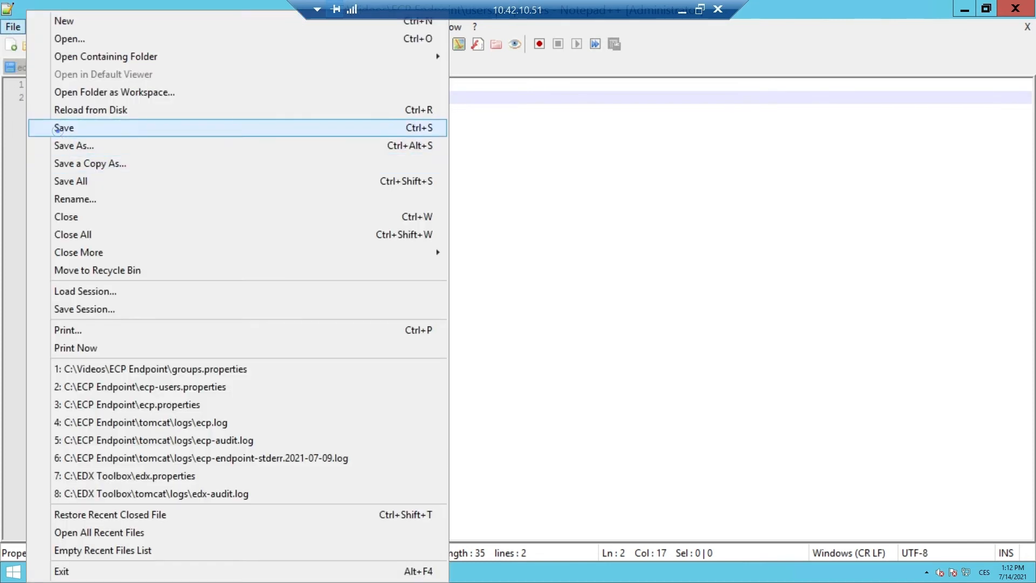
pyautogui.click(56, 130)
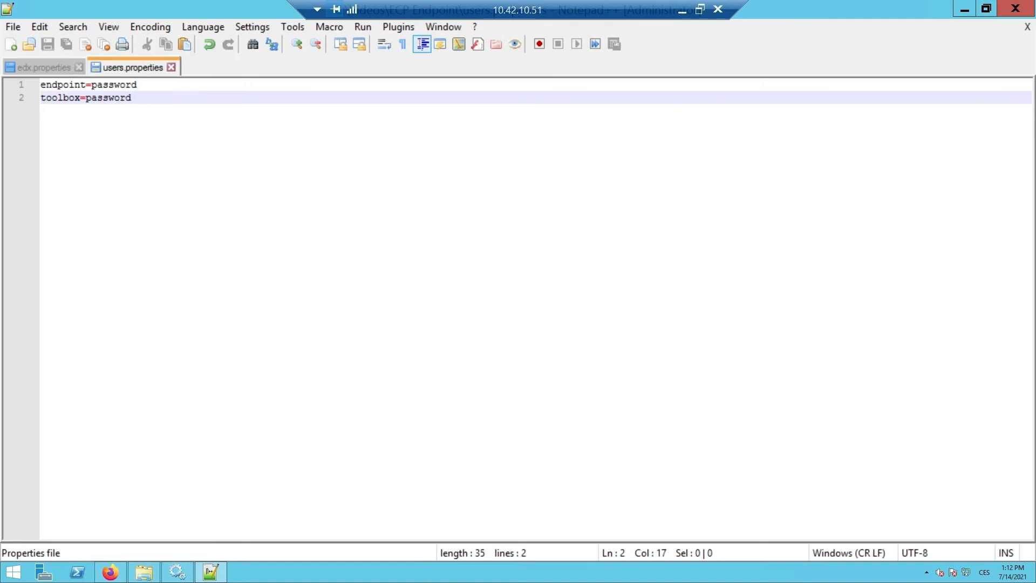
pyautogui.click(171, 67)
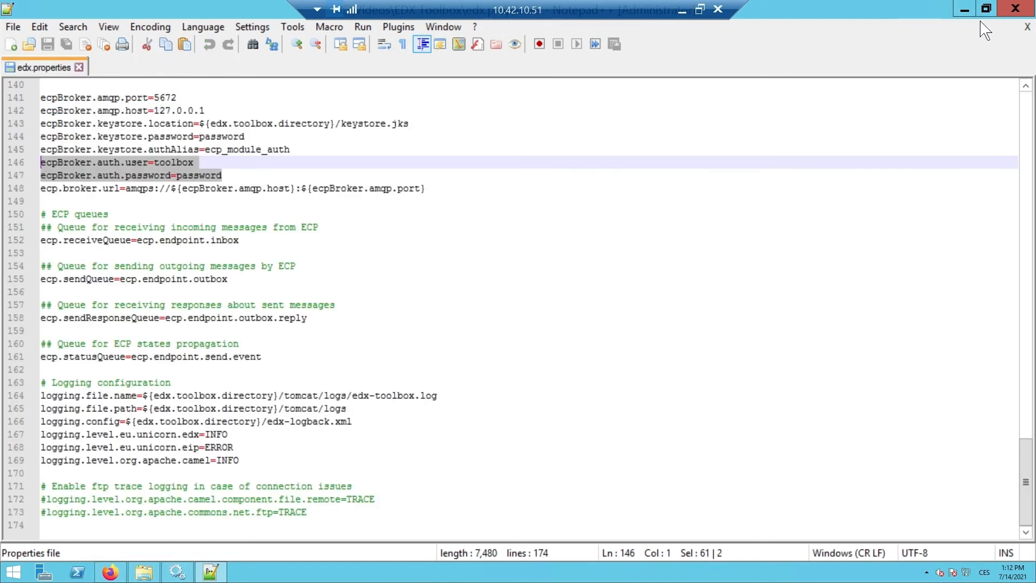
pyautogui.click(1015, 8)
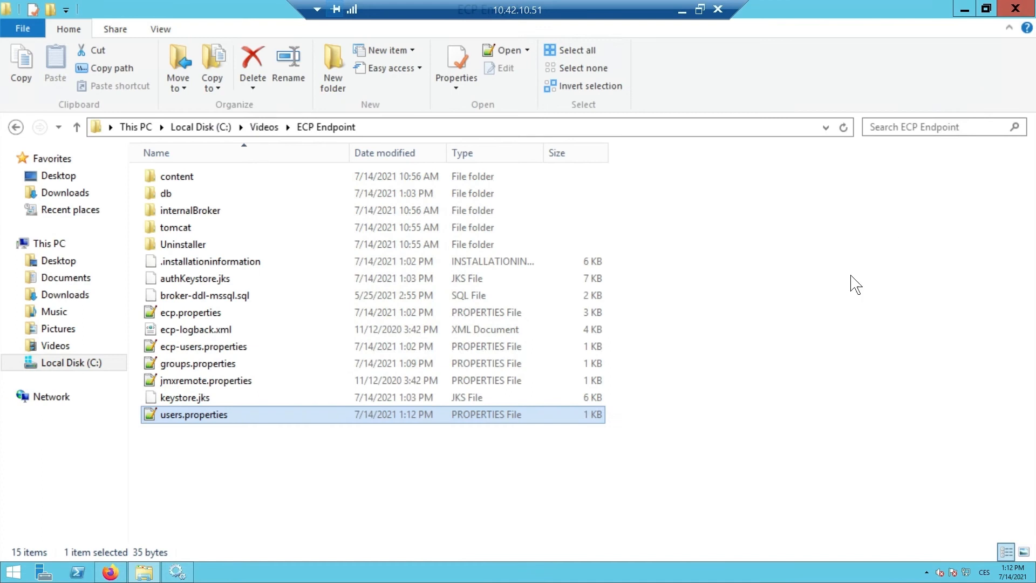
# Open groups.properties from the ECP Endpoint folder, append toolbox to the users group, save the file, and close the editor.
pyautogui.doubleClick(252, 363)
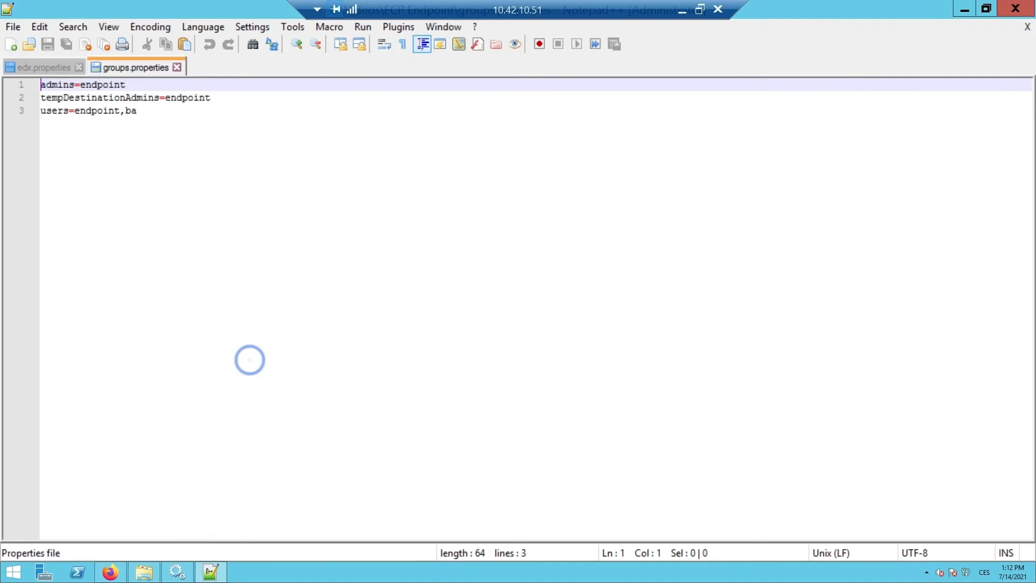
pyautogui.click(148, 111)
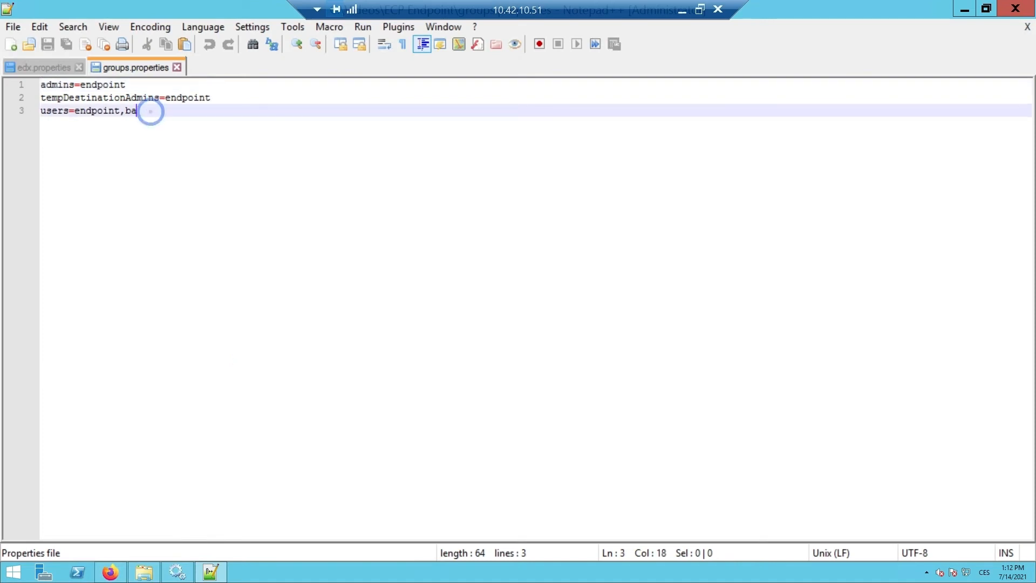
pyautogui.write(',toolbox')
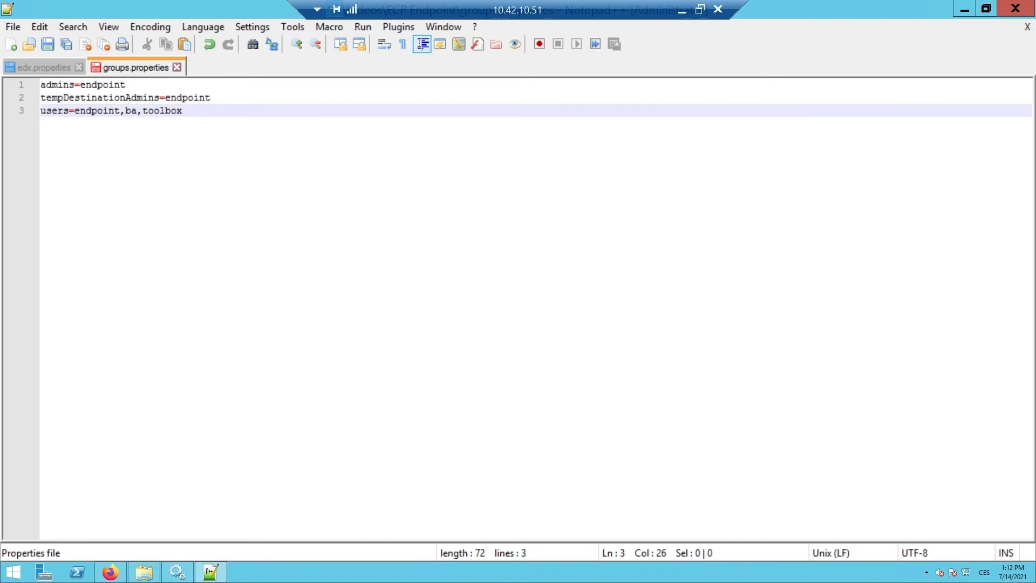
pyautogui.click(16, 27)
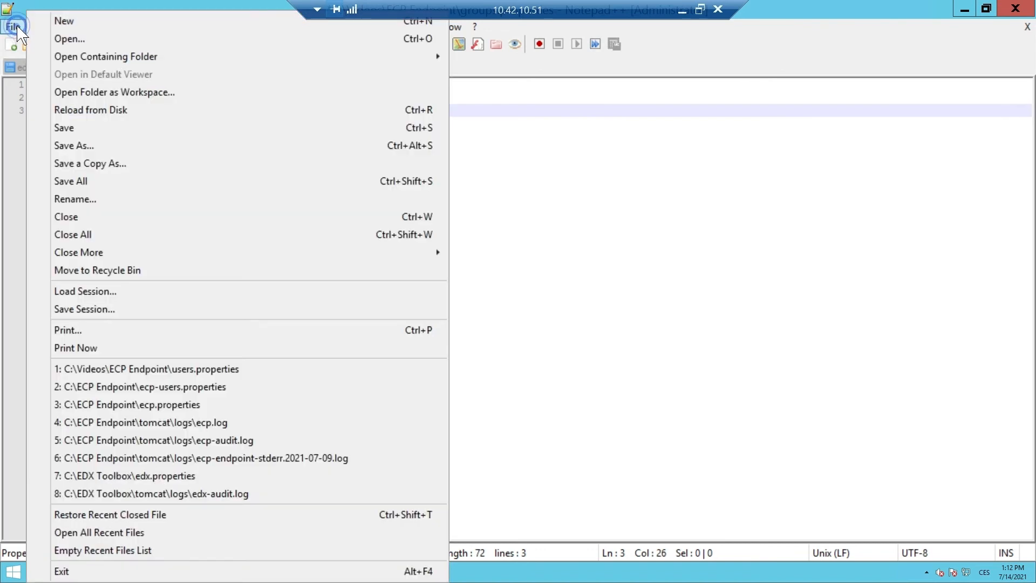
pyautogui.click(51, 128)
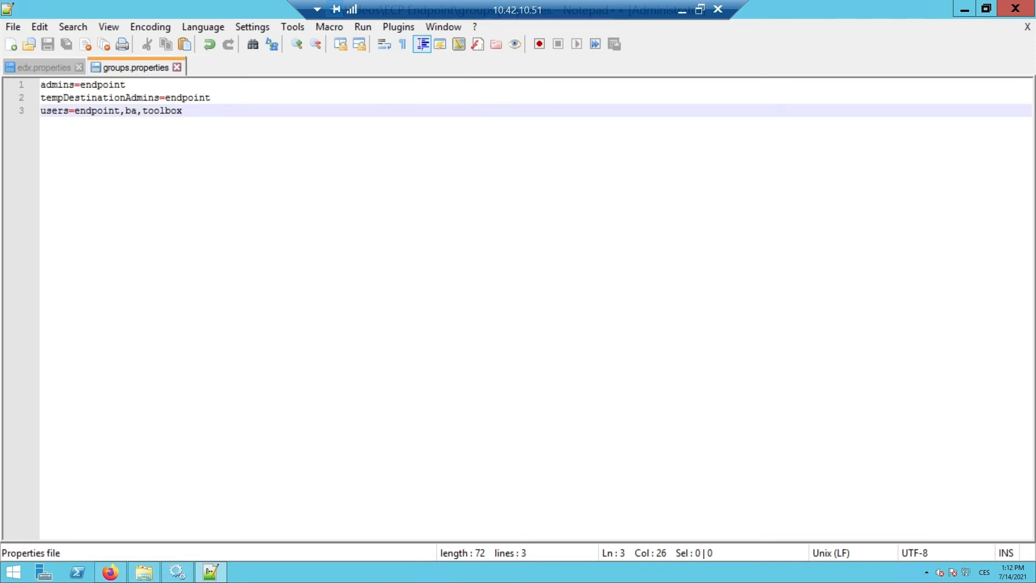
pyautogui.click(1024, 15)
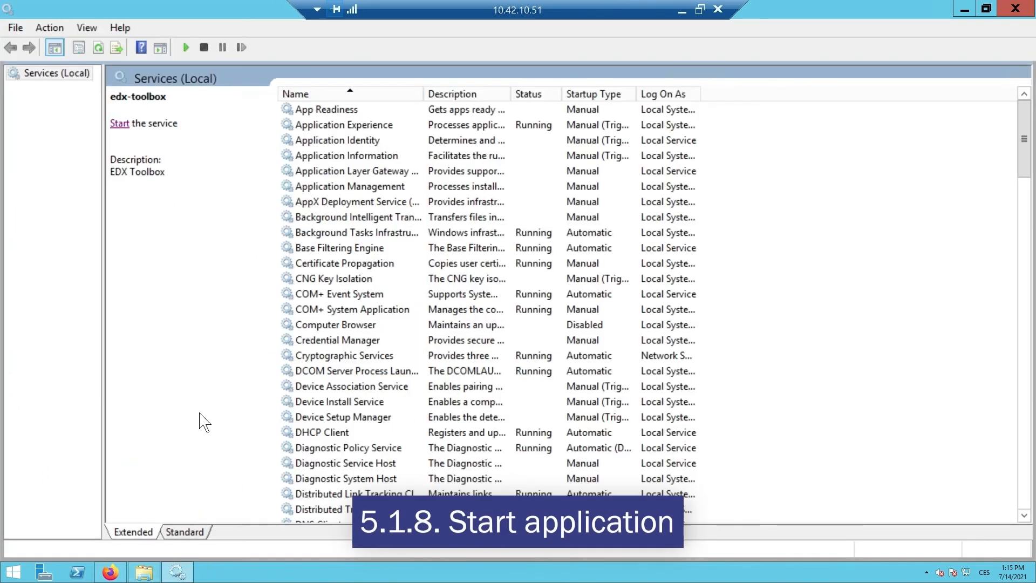
# Start the edx-toolbox service and check its status in the services list.
pyautogui.click(120, 123)
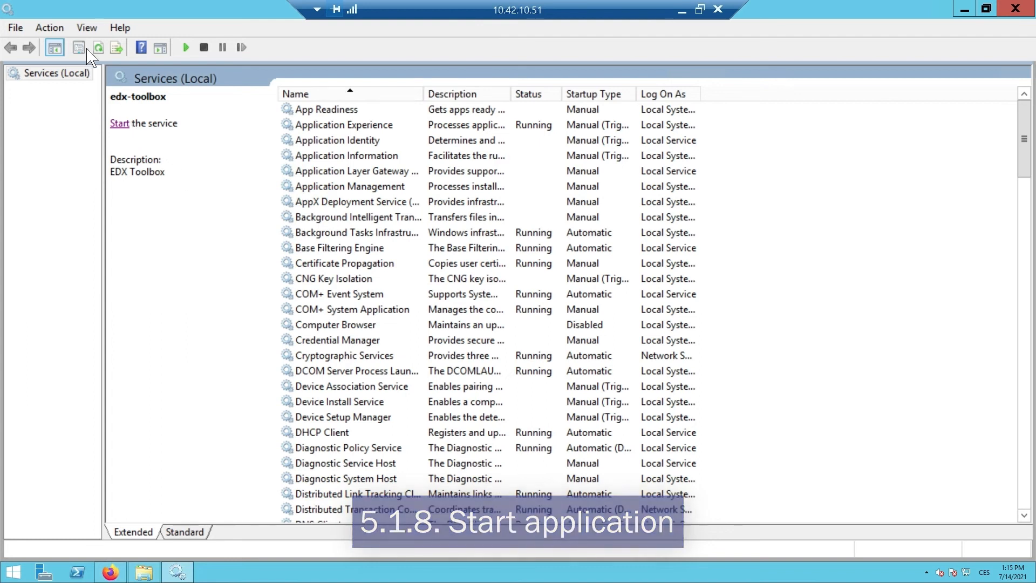
pyautogui.click(121, 124)
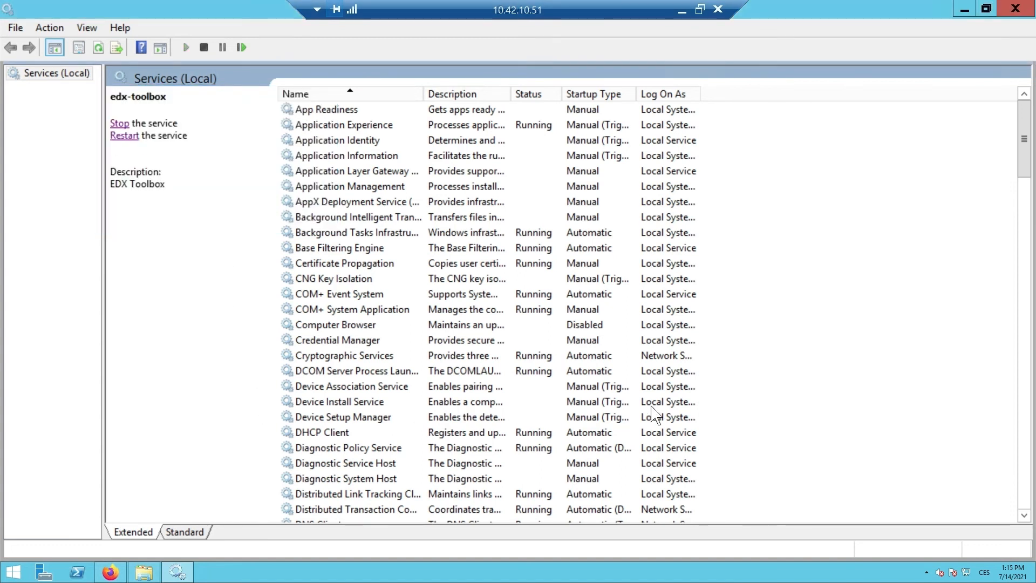
pyautogui.moveTo(1026, 164); pyautogui.dragTo(1026, 192)
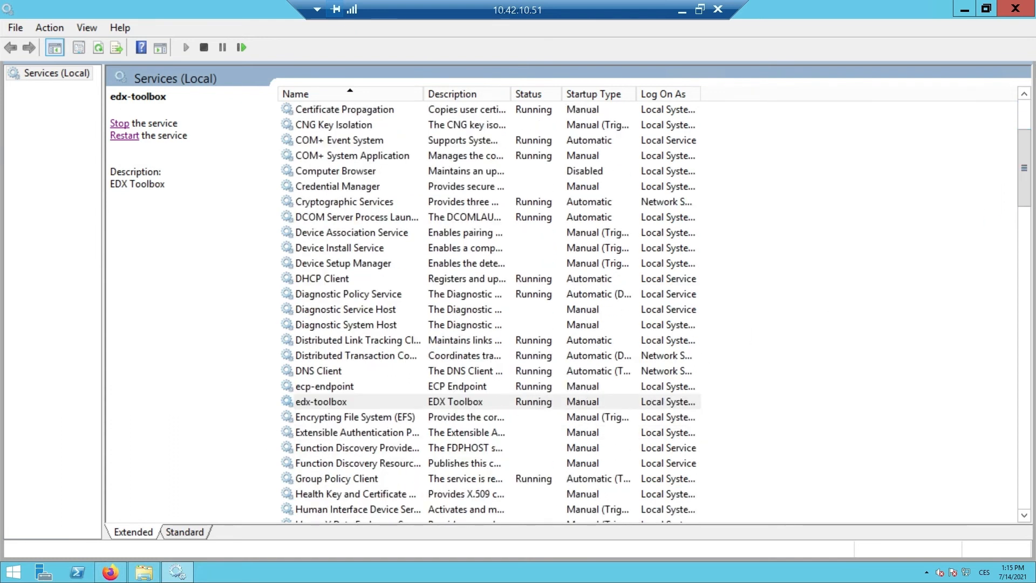
pyautogui.click(110, 572)
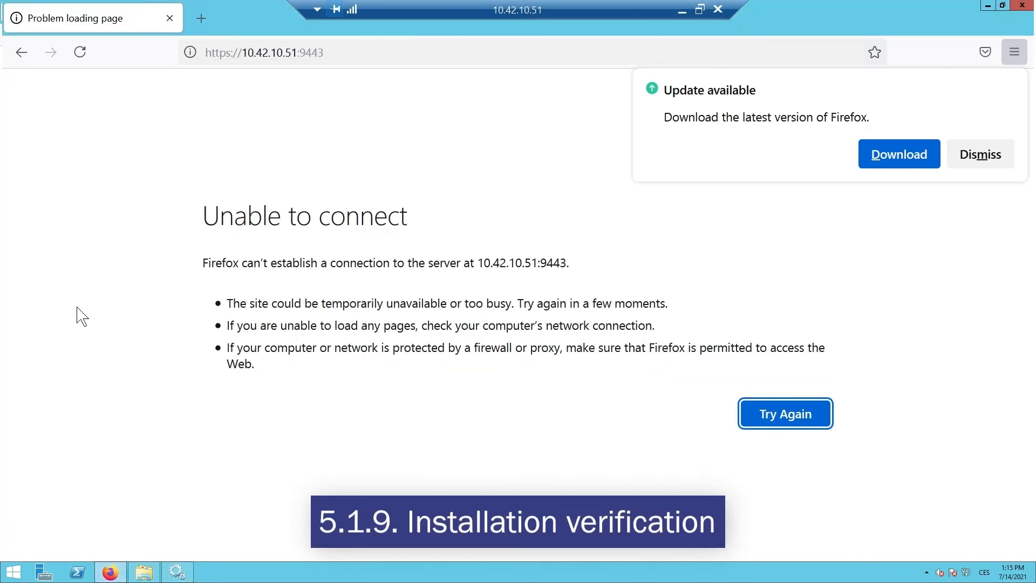
pyautogui.click(79, 52)
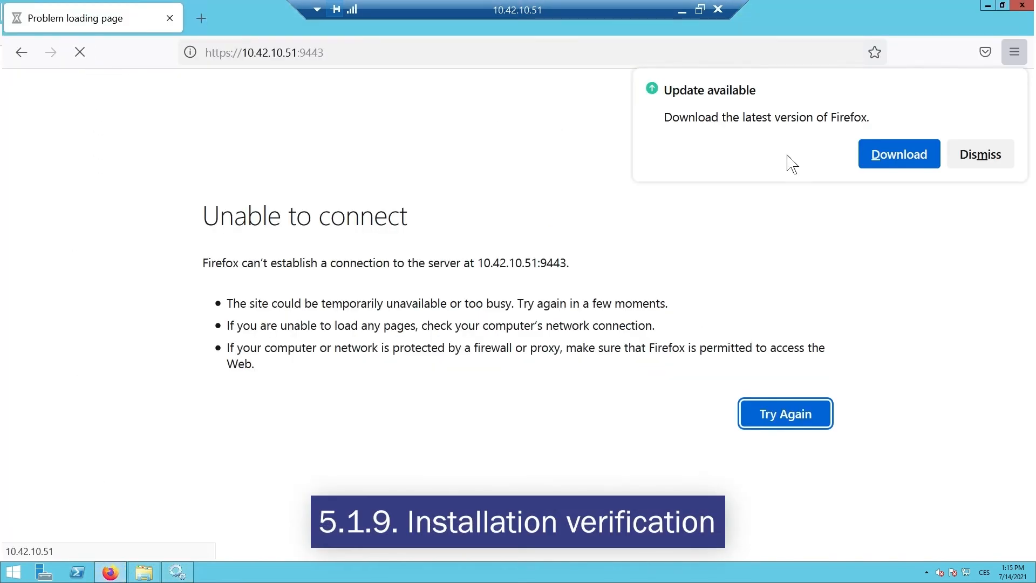
pyautogui.click(998, 155)
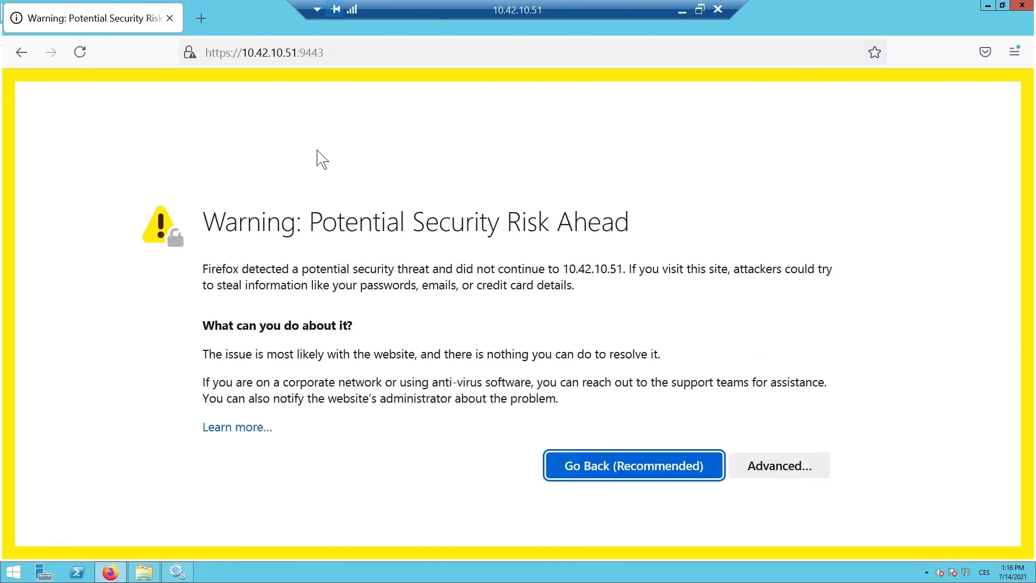
pyautogui.click(806, 465)
pyautogui.scroll(-5, 499, 423)
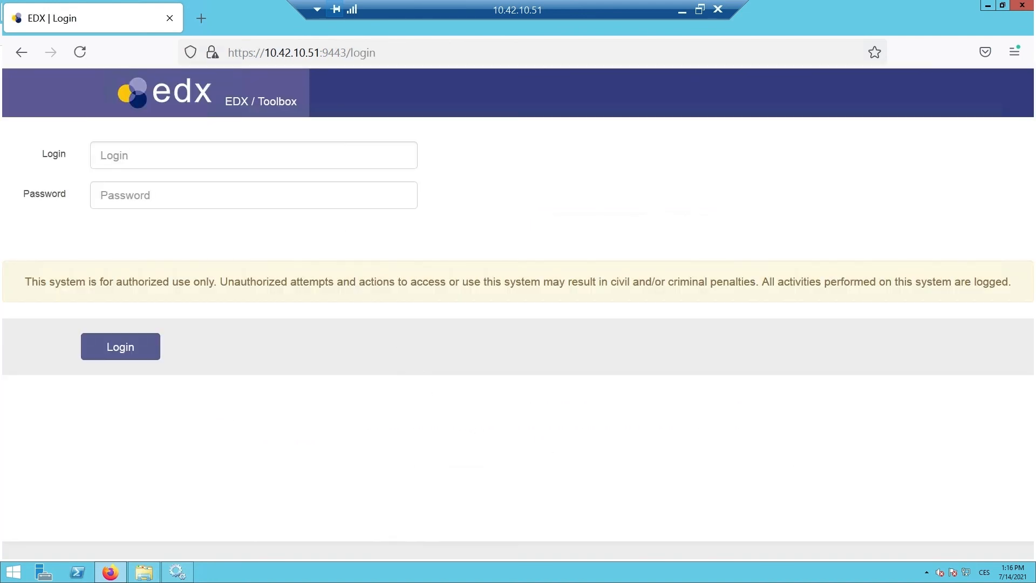
# Log in to EDX Toolbox as admin with the account password, and decline saving the login in the browser.
pyautogui.click(296, 156)
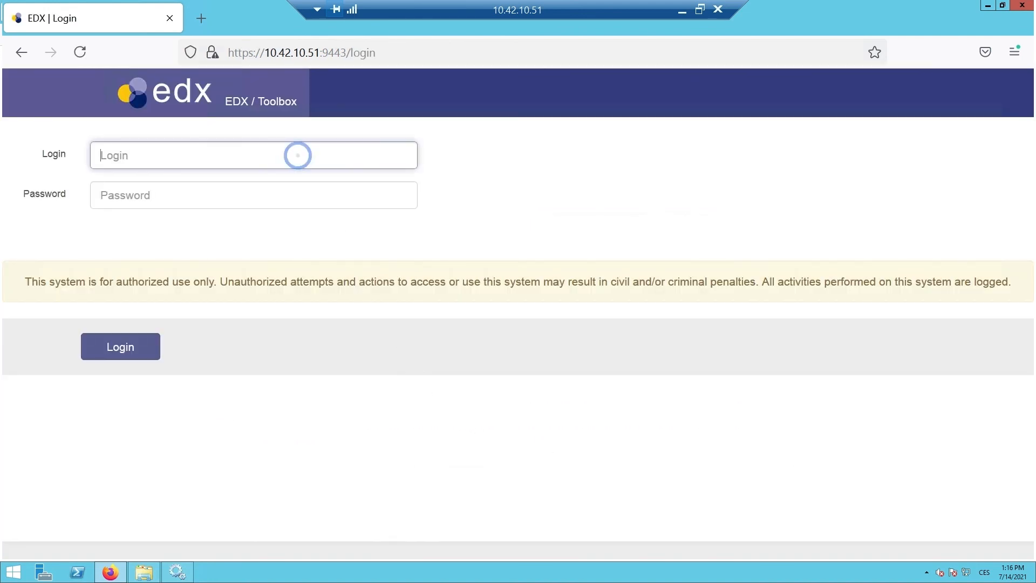
pyautogui.write('ad')
pyautogui.write('*****')
pyautogui.press('Return')
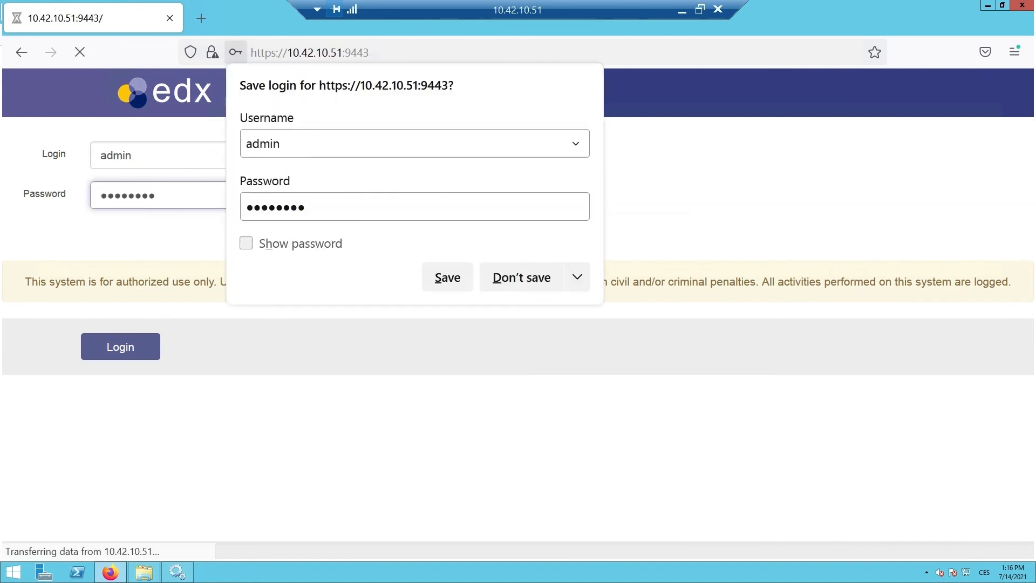
pyautogui.click(507, 282)
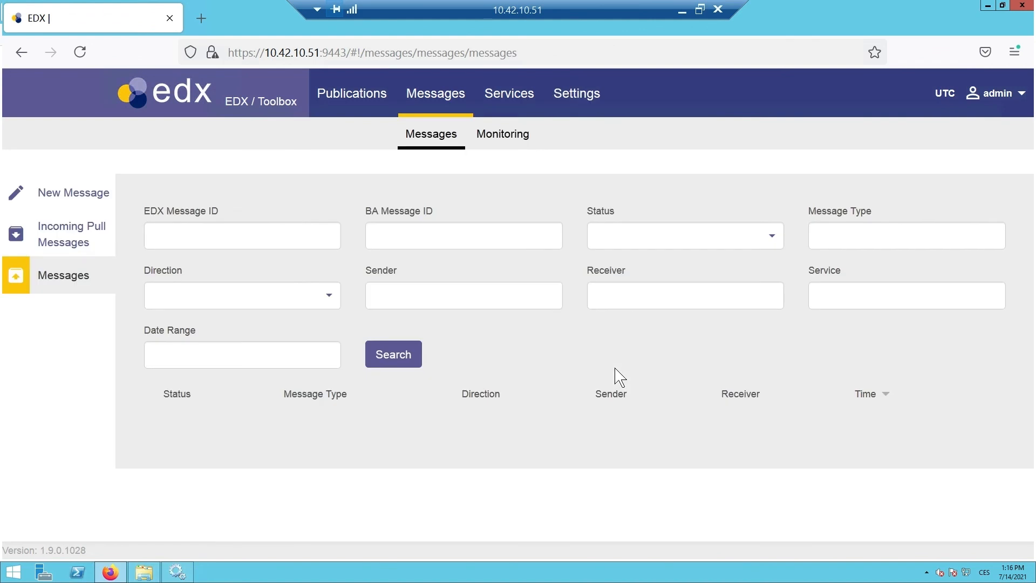